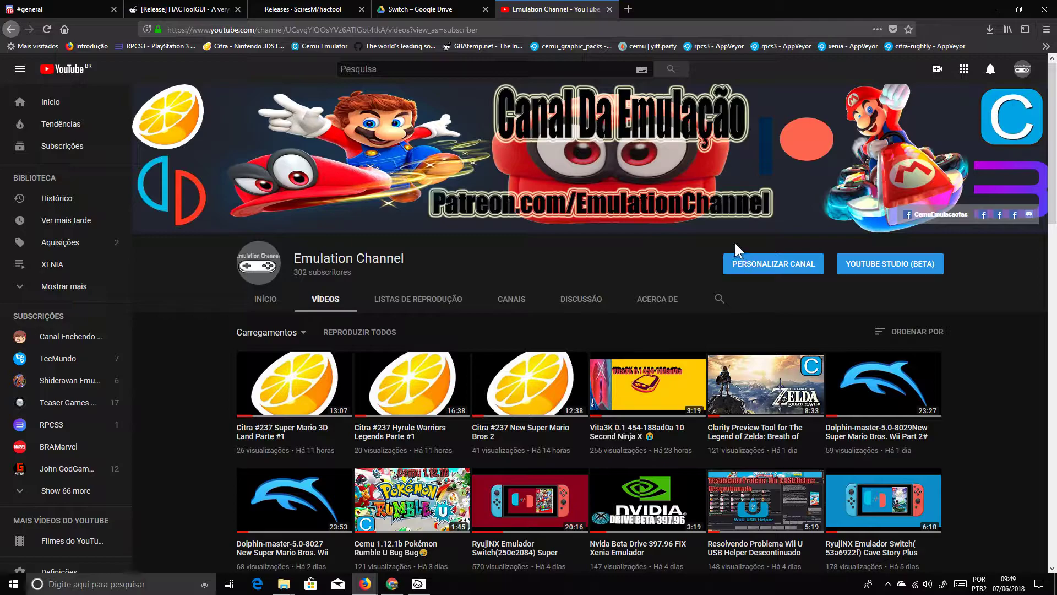
scroll(696, 326, down, 4)
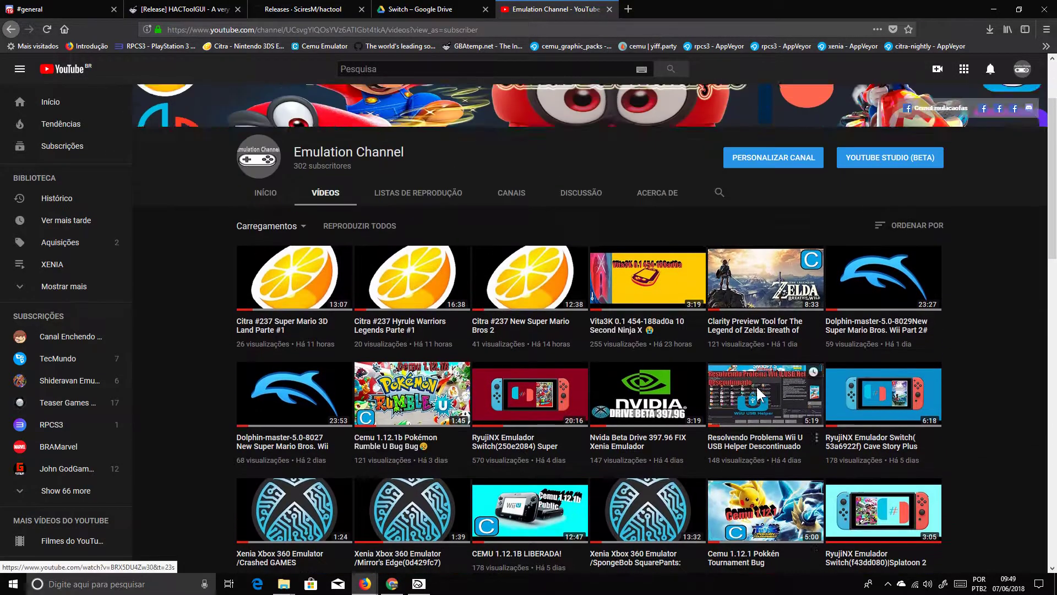
scroll(1027, 184, up, 4)
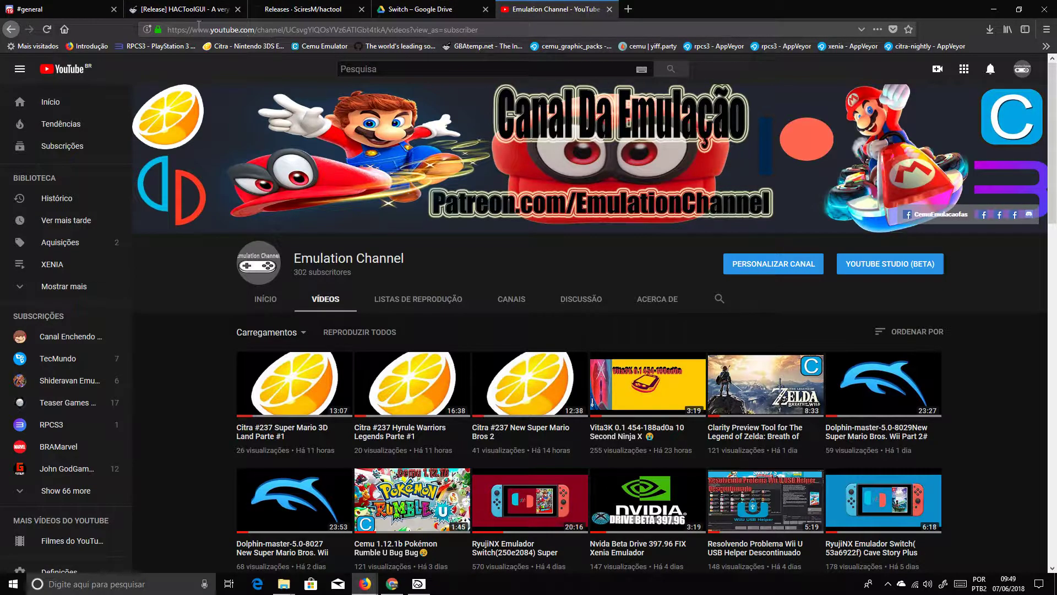
Step: Review the HACToolGUI release thread's features, change list and attached file, and the hactool releases page on GitHub
click(177, 9)
scroll(727, 268, down, 5)
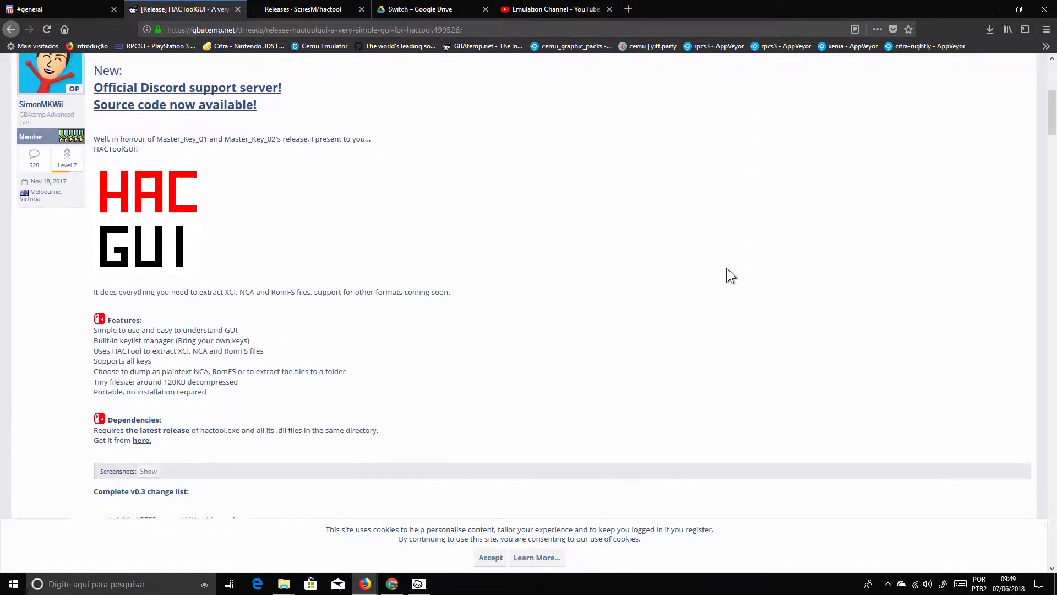
scroll(702, 253, up, 3)
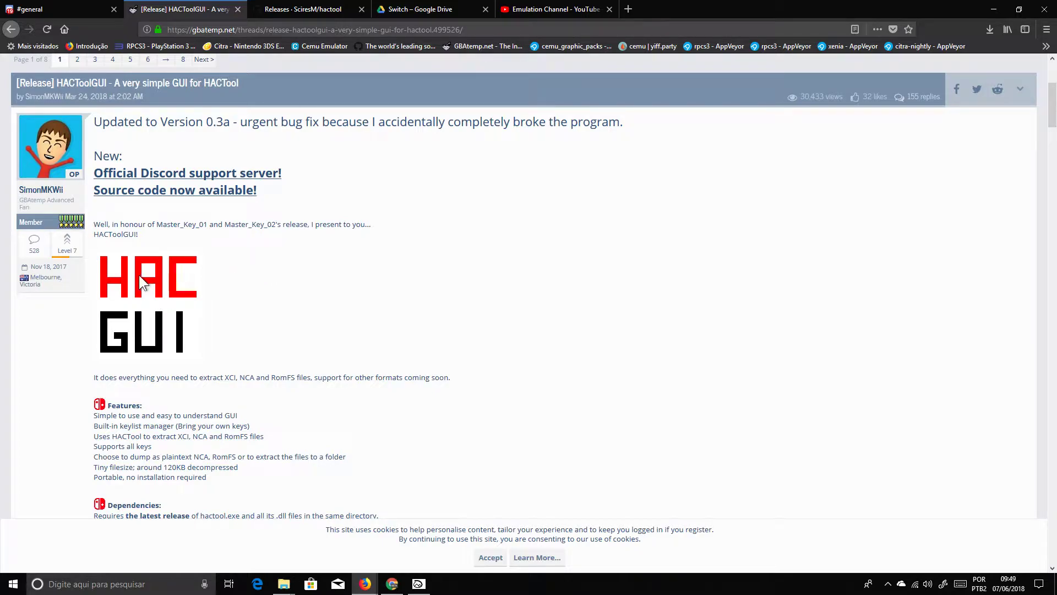
scroll(256, 417, down, 6)
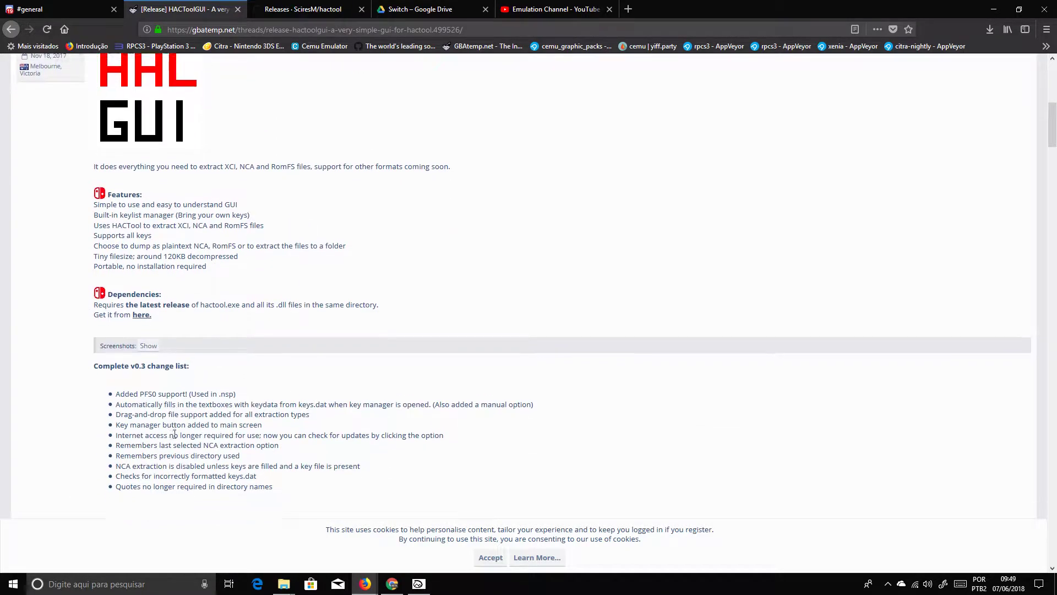
scroll(243, 394, up, 1)
scroll(259, 386, down, 6)
scroll(264, 380, up, 11)
scroll(271, 324, up, 1)
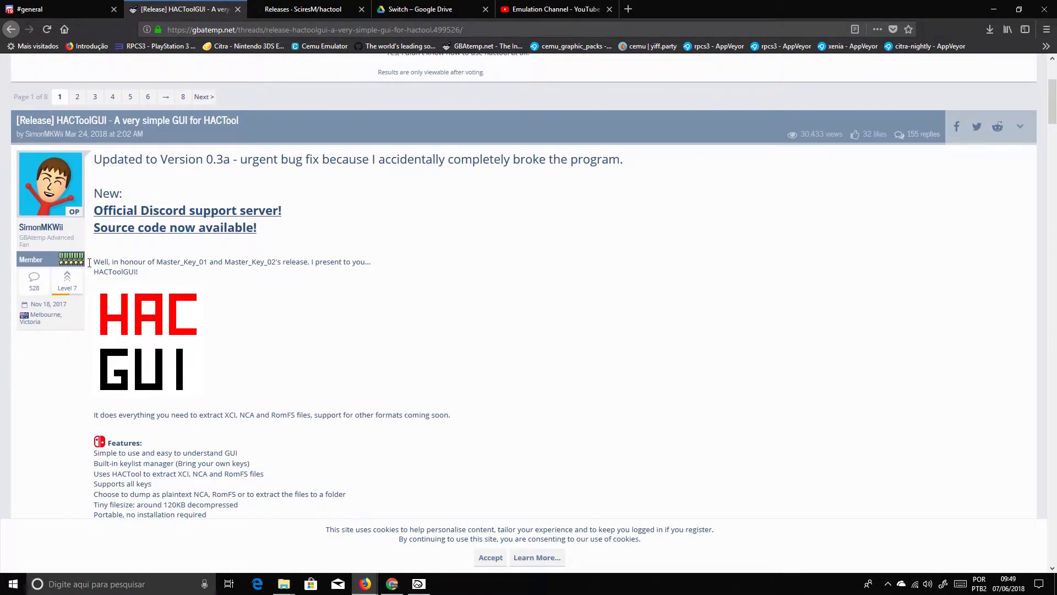
scroll(326, 431, down, 10)
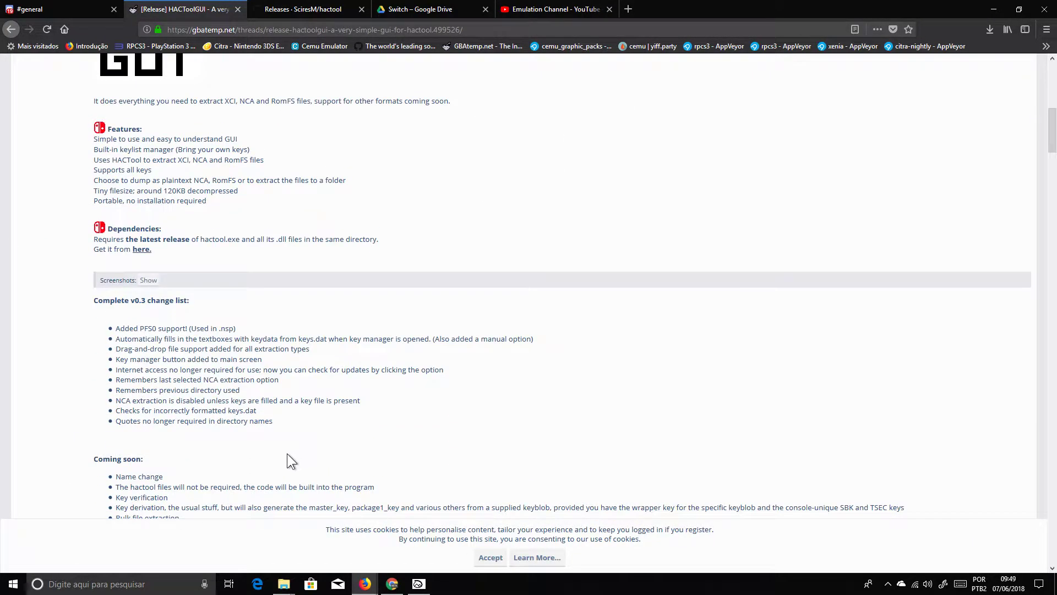
scroll(246, 458, down, 1)
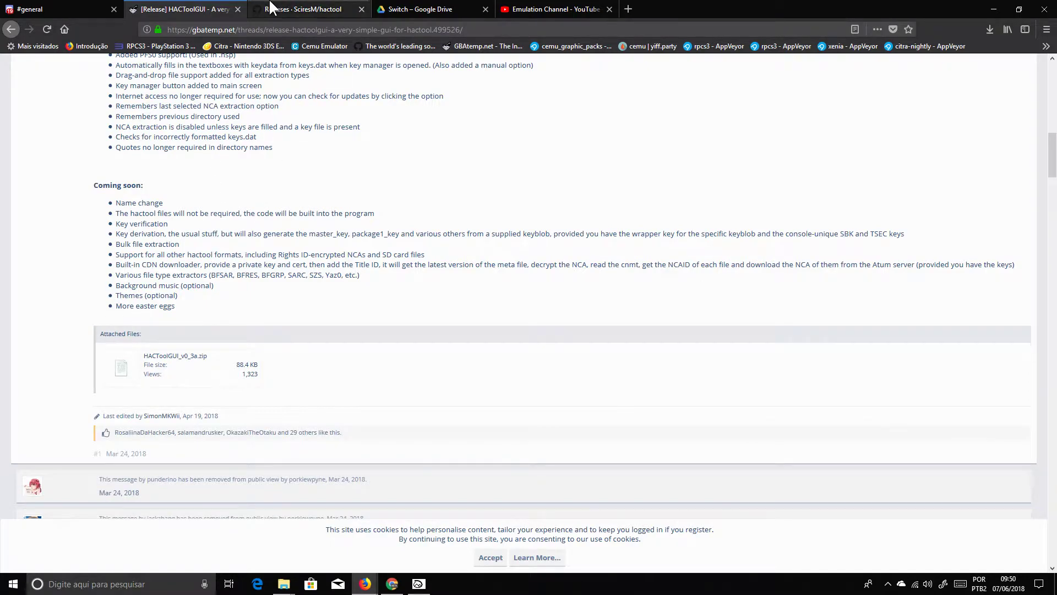
click(270, 16)
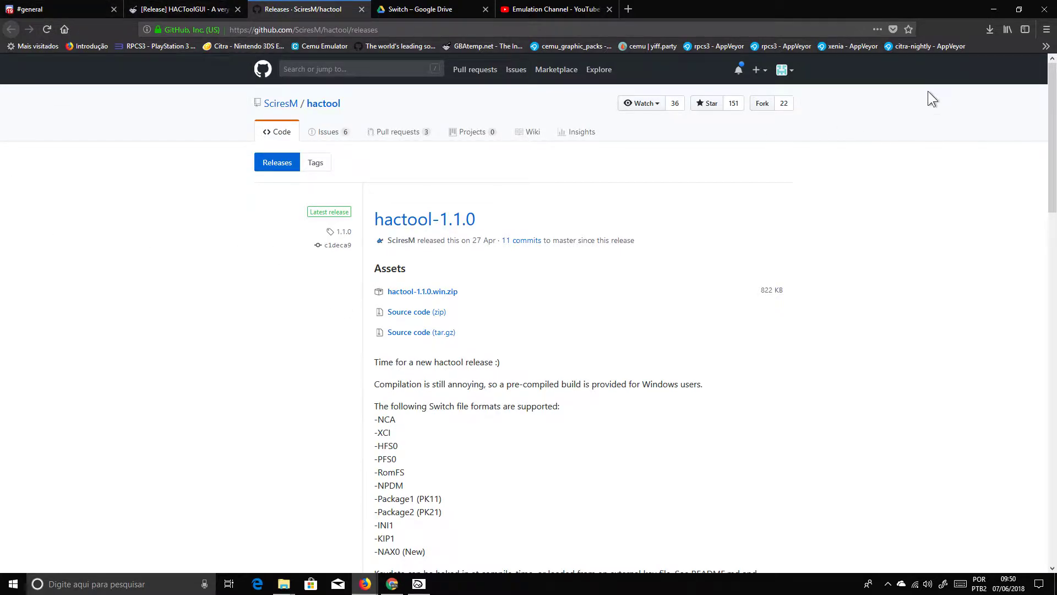
Step: Minimise the browser, extract the HACToolGUI archive on the desktop into its own HACToolGUI_v0_3a folder, and move that folder clear of the other icons
click(992, 10)
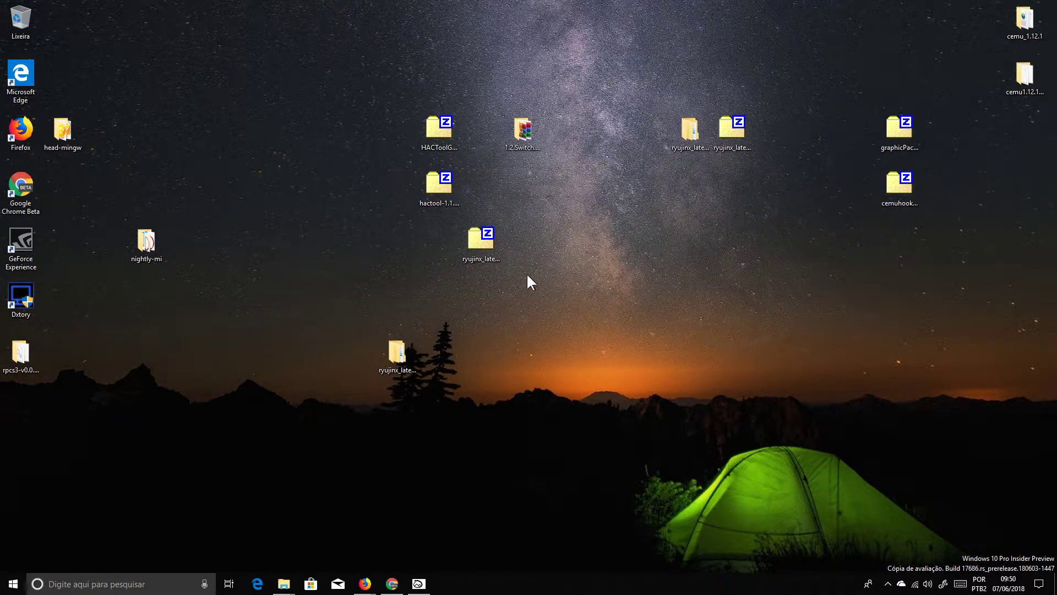
drag(427, 128, 352, 181)
right_click(349, 181)
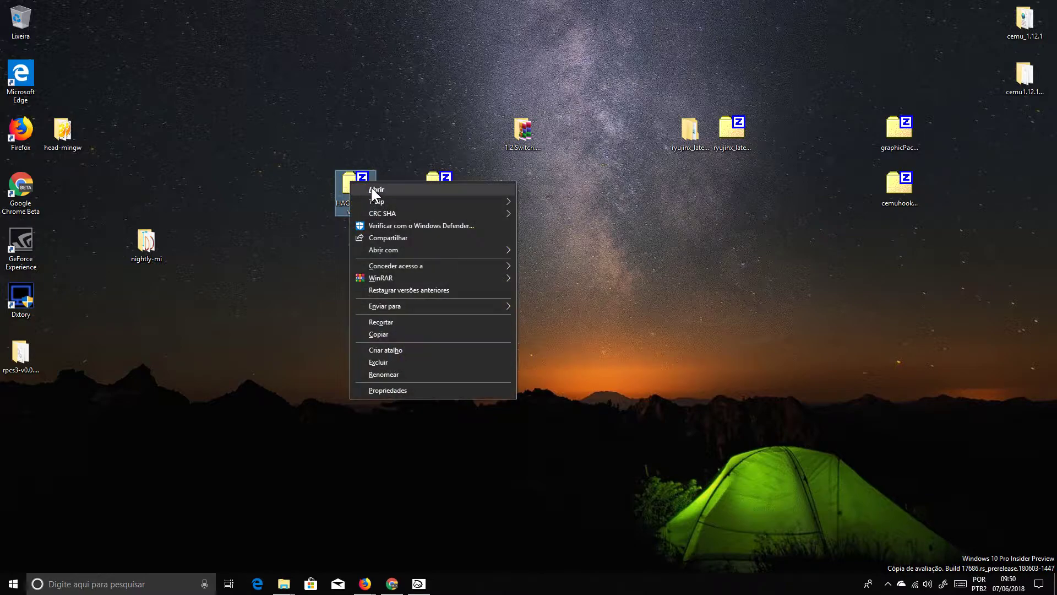
mouse_move(375, 198)
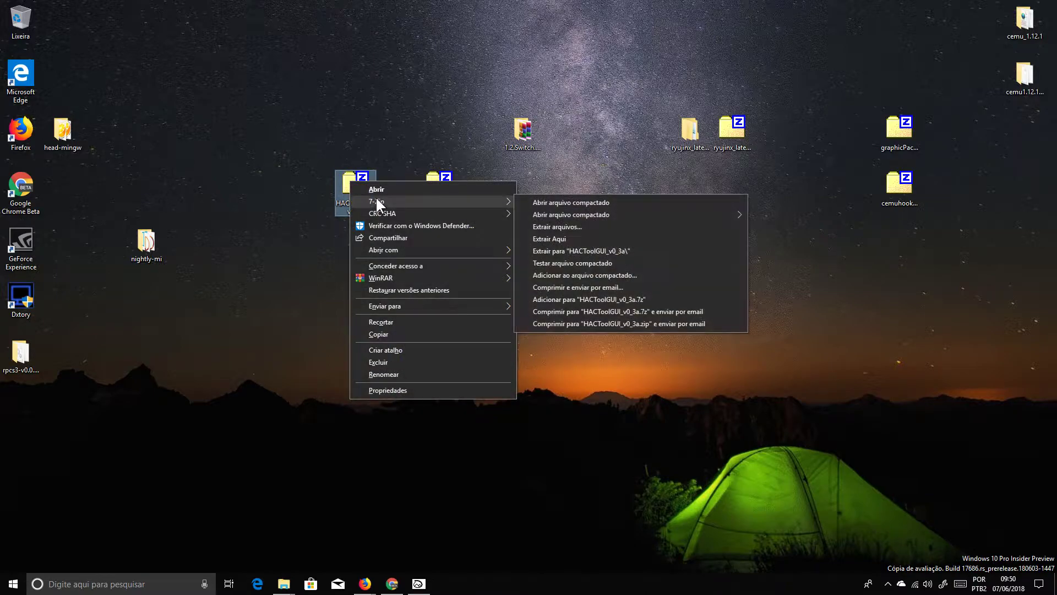
click(614, 251)
drag(20, 410, 230, 304)
Step: Copy all four files from the hactool-1.1.0.win archive into the HACToolGUI_v0_3a folder, close the archive, and place the folder beneath the HACToolGUI archive
click(436, 190)
double_click(435, 188)
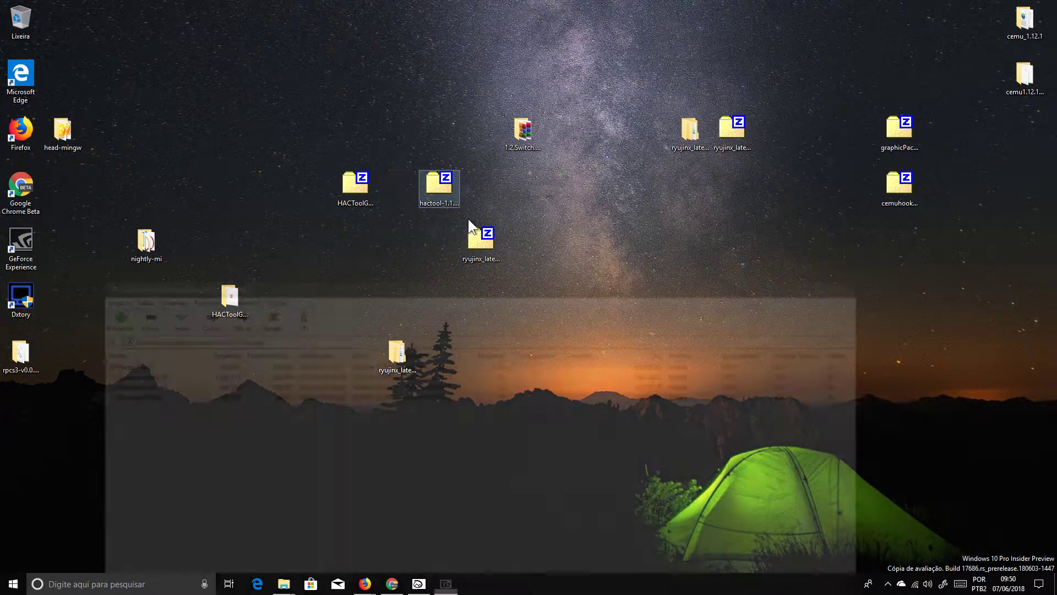
drag(588, 285, 857, 252)
drag(399, 422, 451, 319)
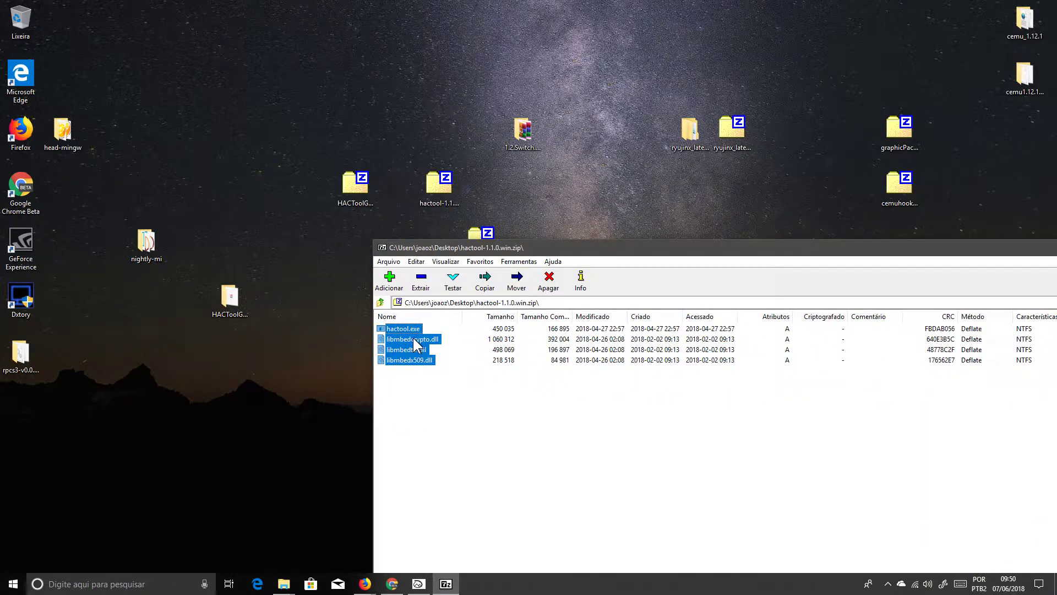
drag(266, 329, 231, 300)
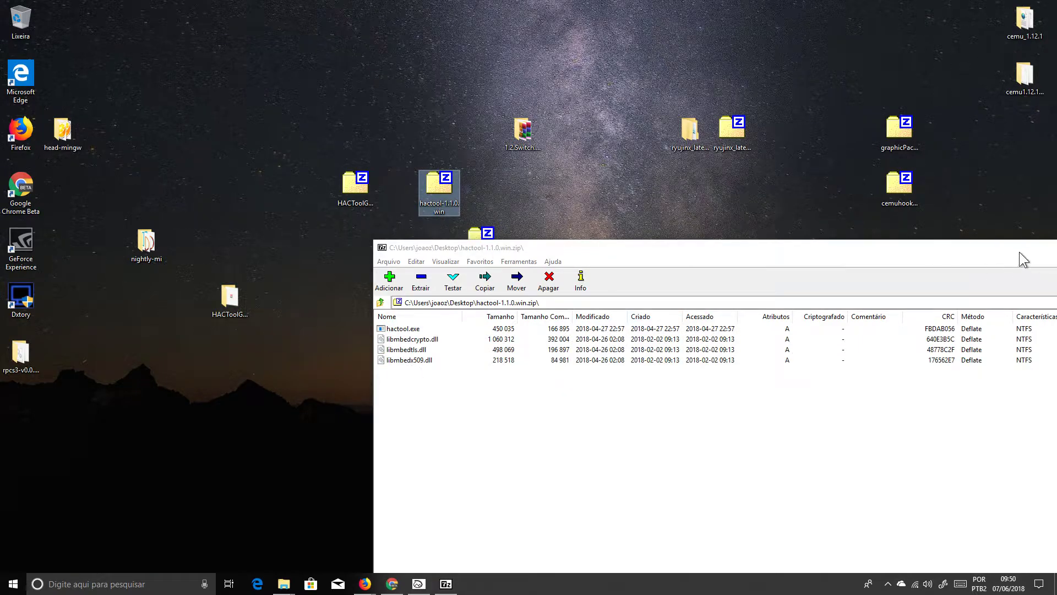
drag(1027, 261, 755, 314)
click(865, 316)
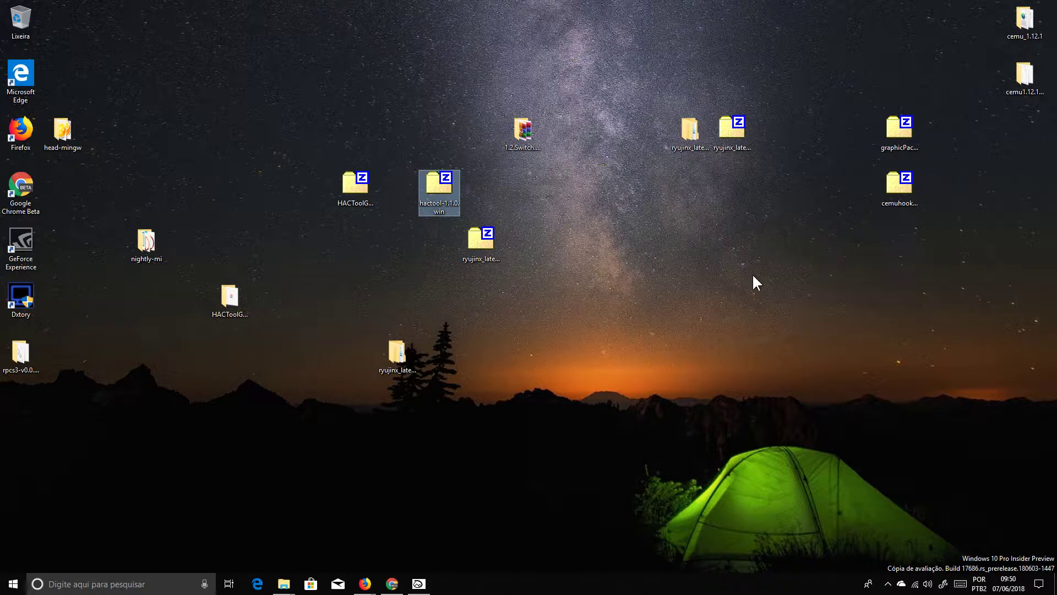
drag(230, 305, 363, 244)
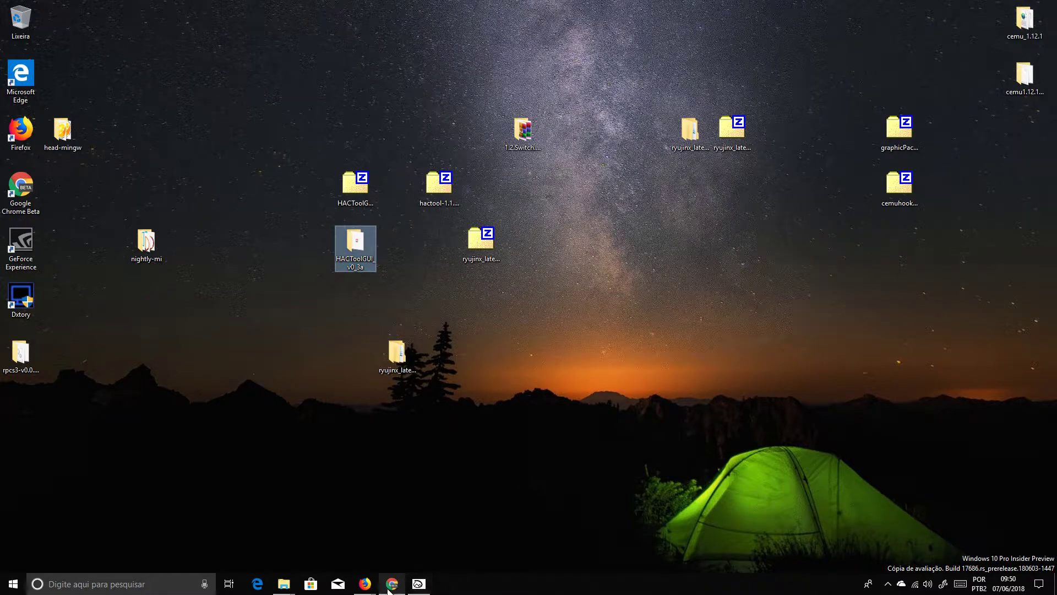
Step: Open the MaxConsole-SkullCrossbones-Package-20180514r2.rar archive from the Firefox download list and enter its inner folder
mouse_move(365, 583)
click(422, 537)
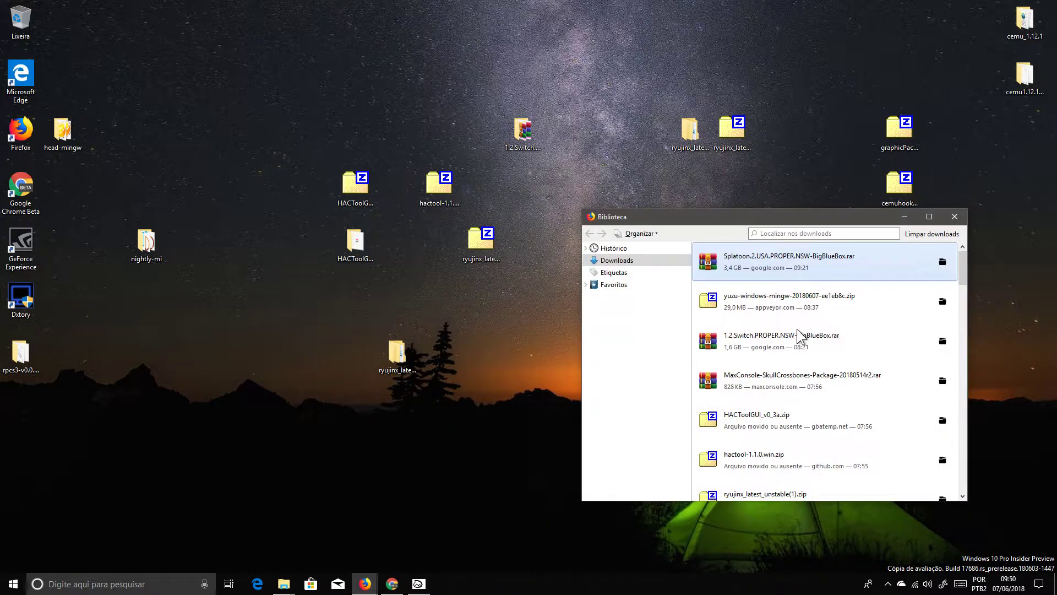
double_click(749, 396)
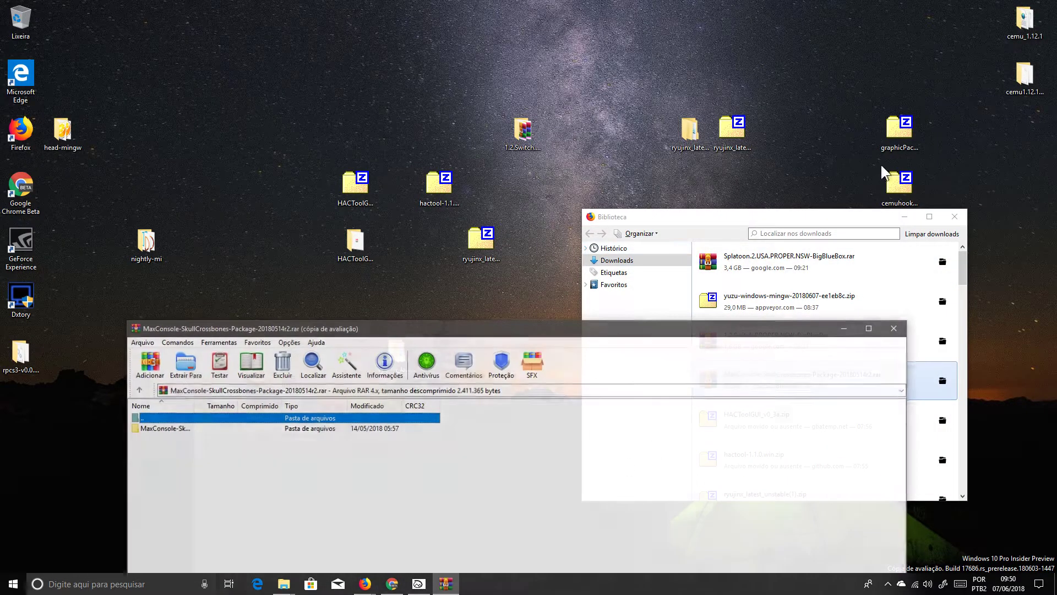
click(191, 427)
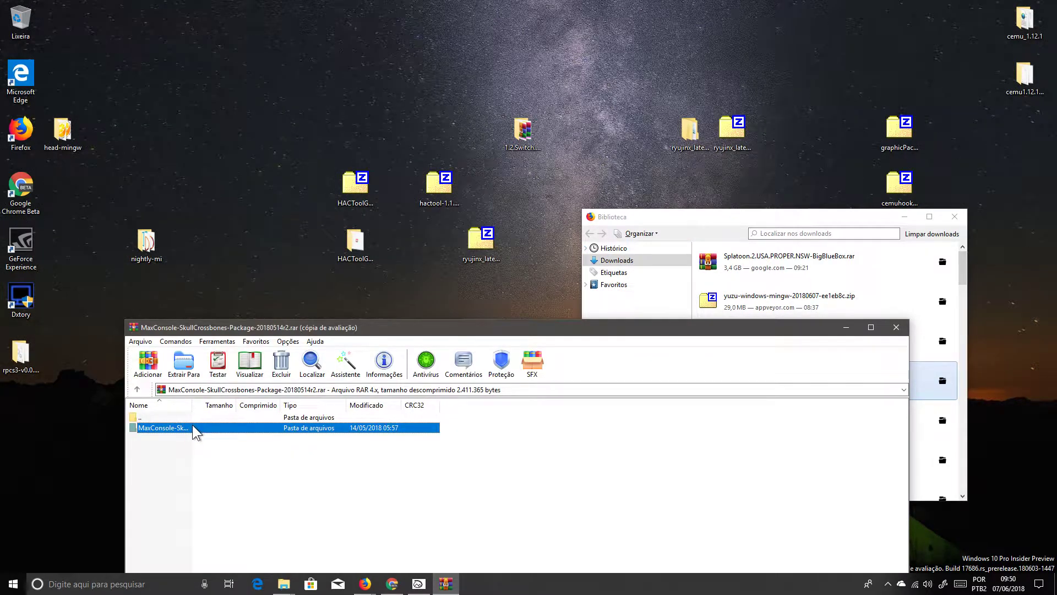
double_click(193, 429)
drag(348, 327, 649, 304)
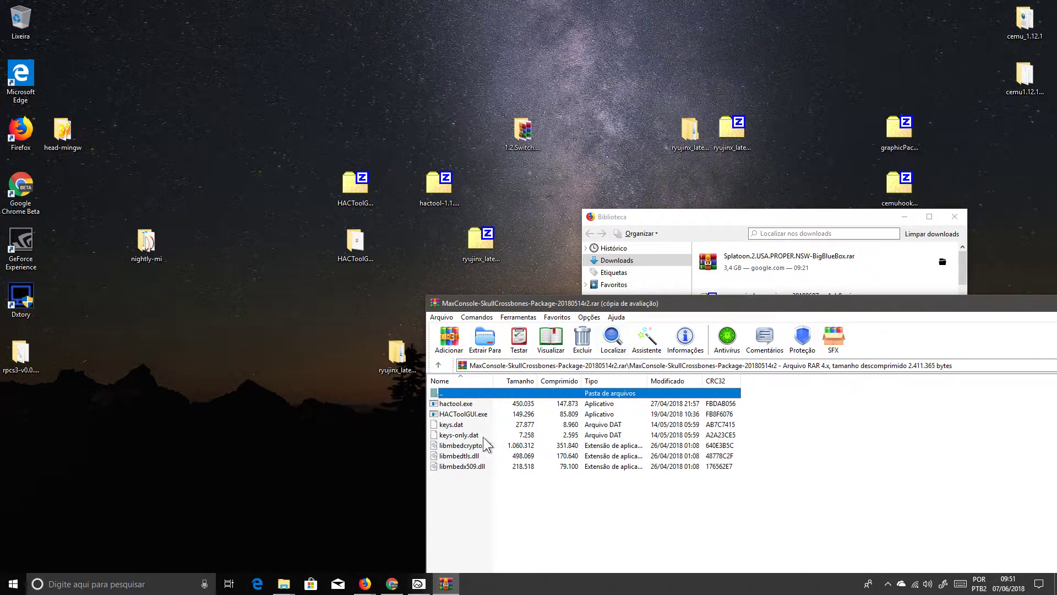
Step: Copy keys.dat and keys-only.dat from the archive into the HACToolGUI_v0_3a folder on the desktop, and close the archive
click(446, 427)
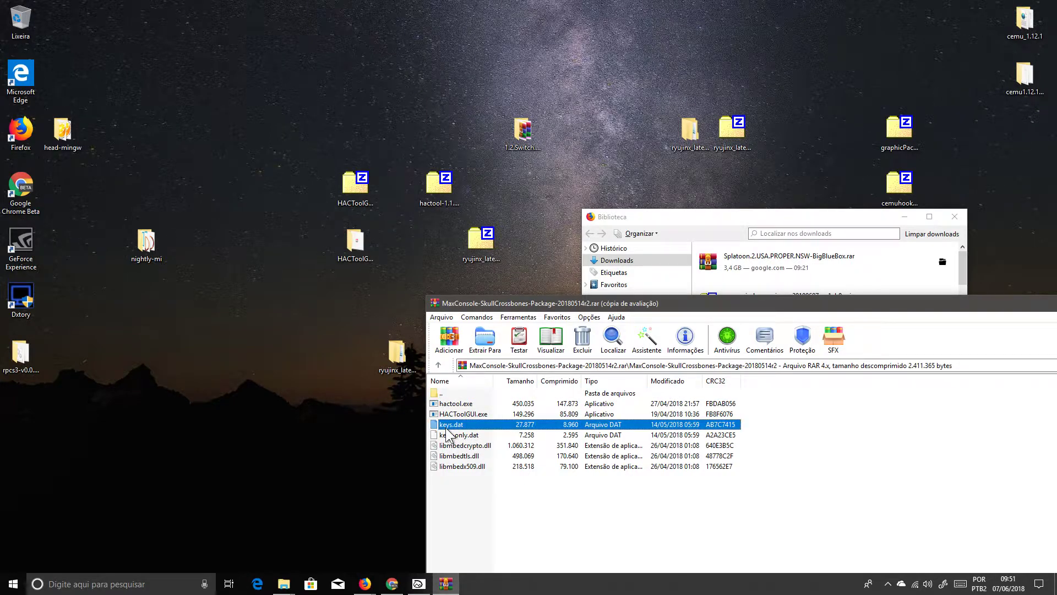
shift+click(448, 438)
drag(457, 437, 353, 272)
drag(1050, 301, 952, 362)
click(963, 358)
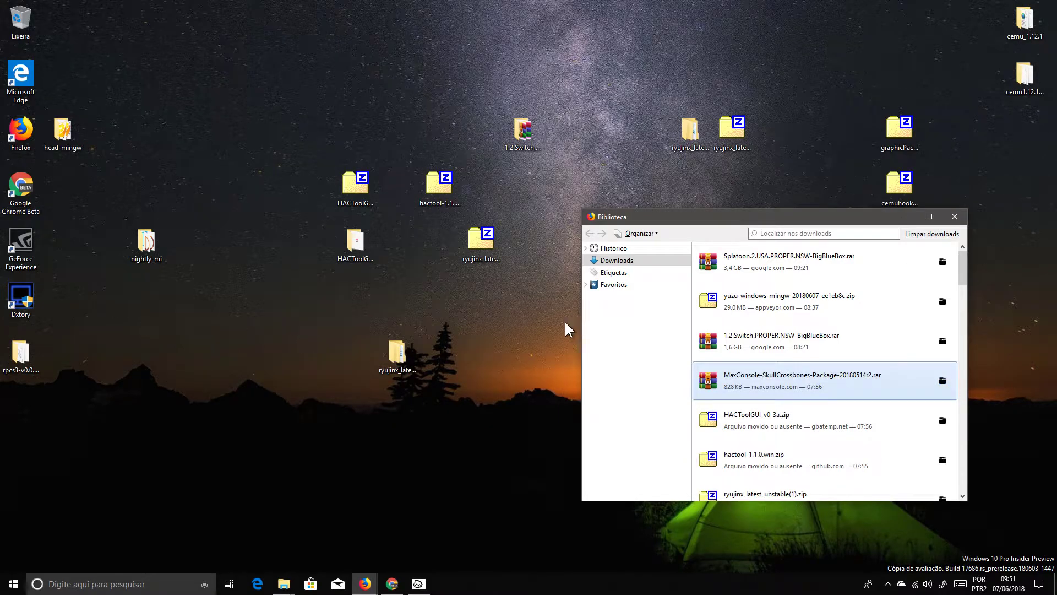
Step: Open the HACToolGUI_v0_3a folder, launch HACToolGUI from it, and position the program window over the folder
double_click(355, 243)
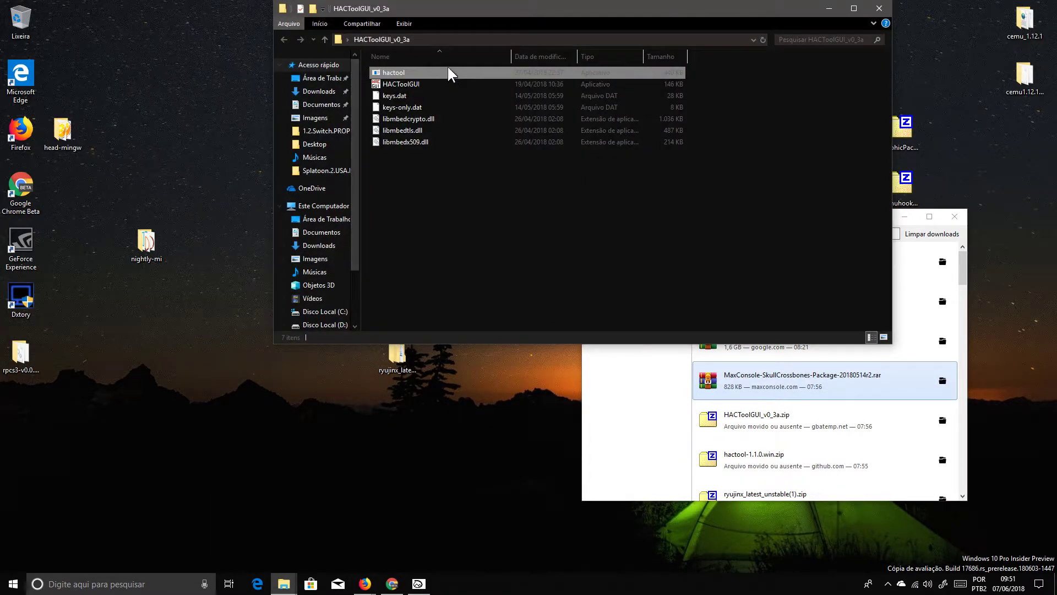
drag(505, 15, 428, 137)
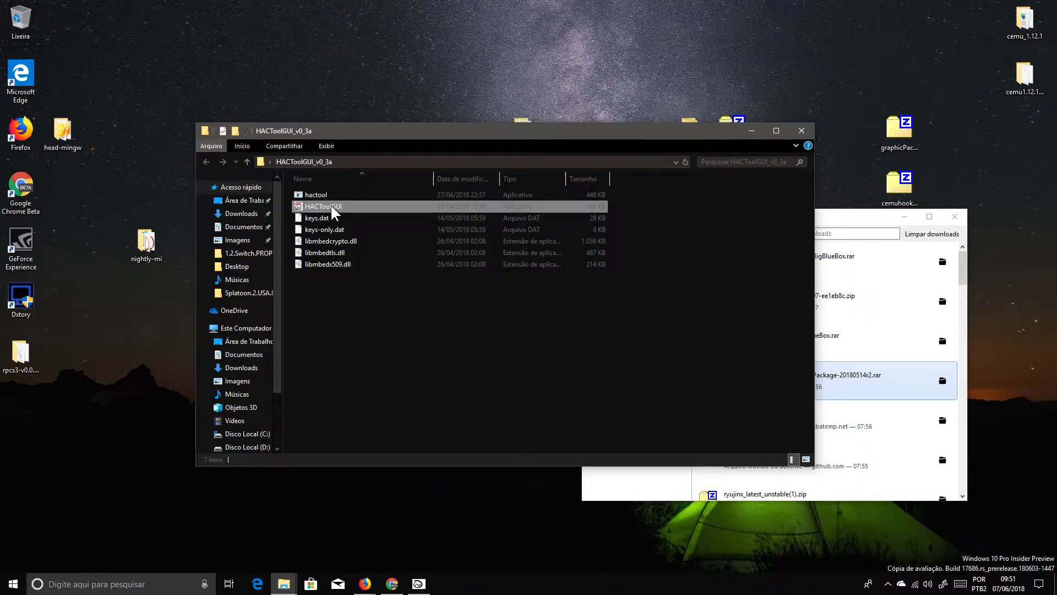
click(311, 210)
double_click(312, 210)
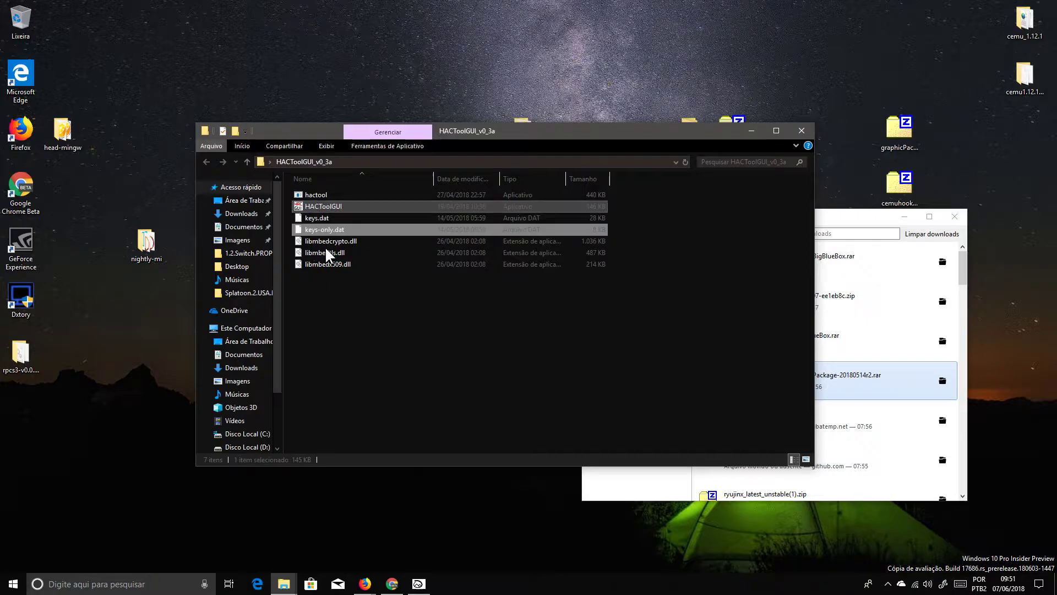
drag(76, 37, 381, 280)
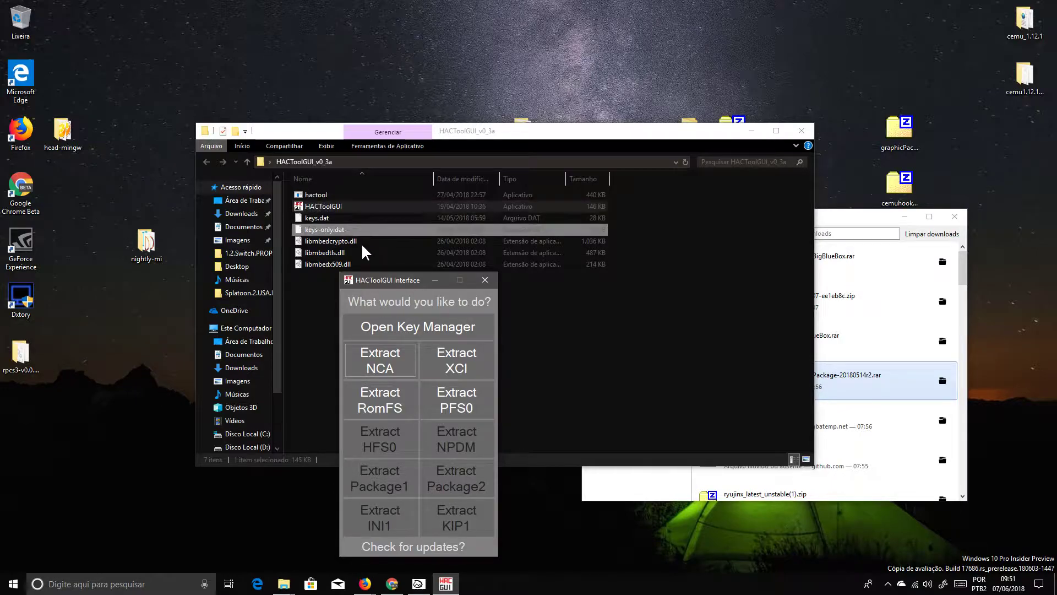
drag(391, 284, 458, 246)
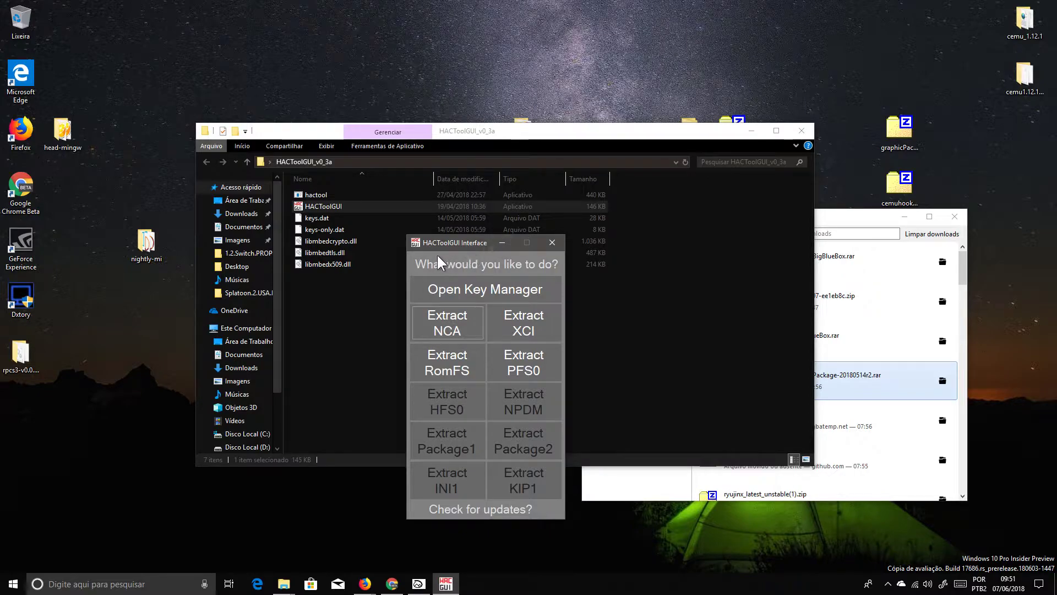
drag(474, 243, 408, 258)
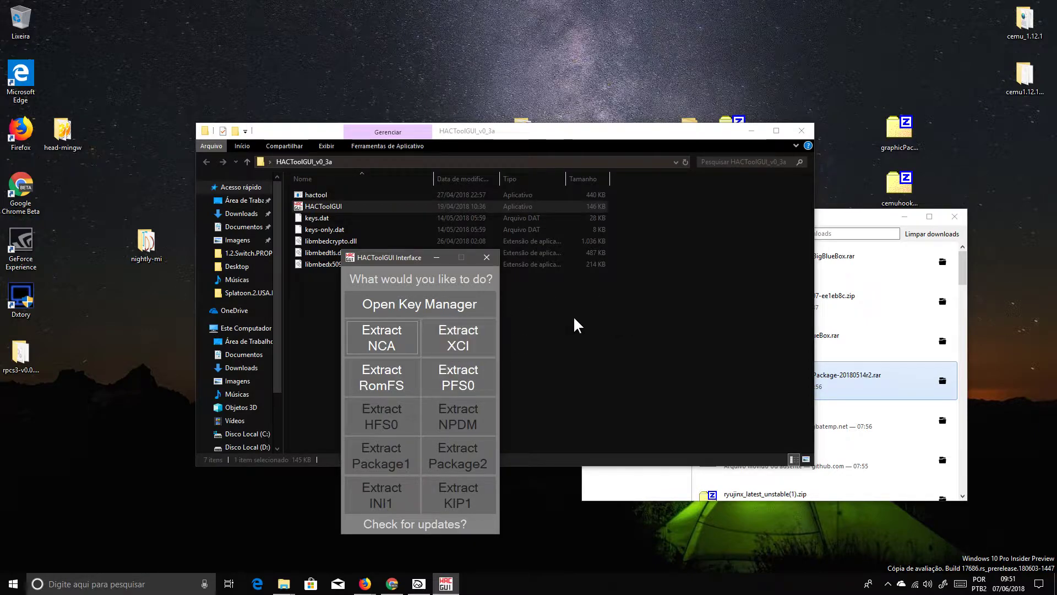
Step: Open the Extract XCI window in HACToolGUI and minimise the HACToolGUI_v0_3a folder window
click(451, 341)
drag(110, 52, 360, 302)
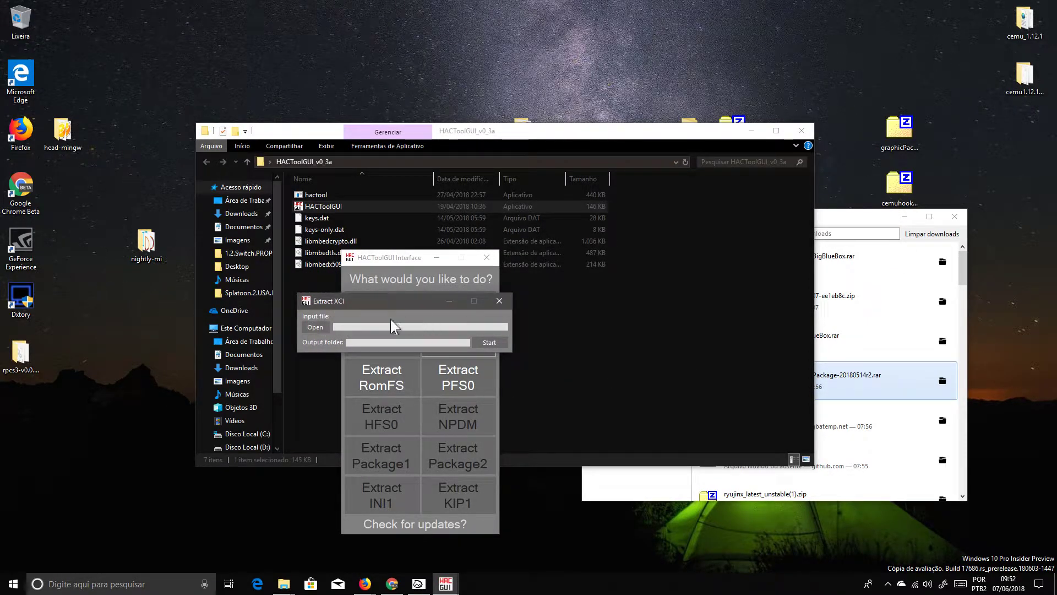
click(751, 130)
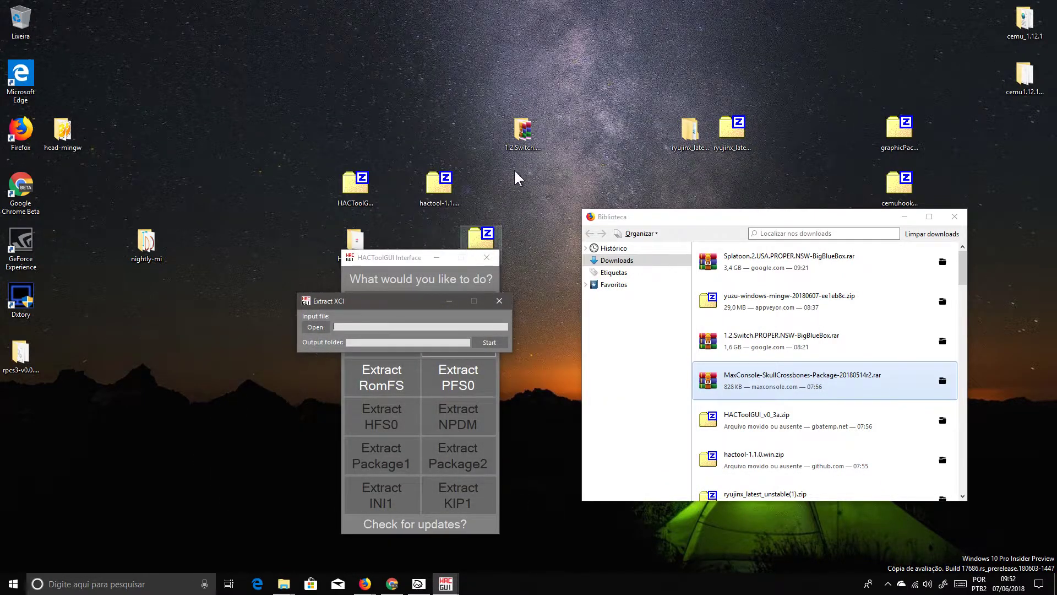
Step: Open the 1.2.Switch folder on the desktop and extract its bbb-h-aaccap parts 01 to 07 in place with 7-Zip
click(523, 146)
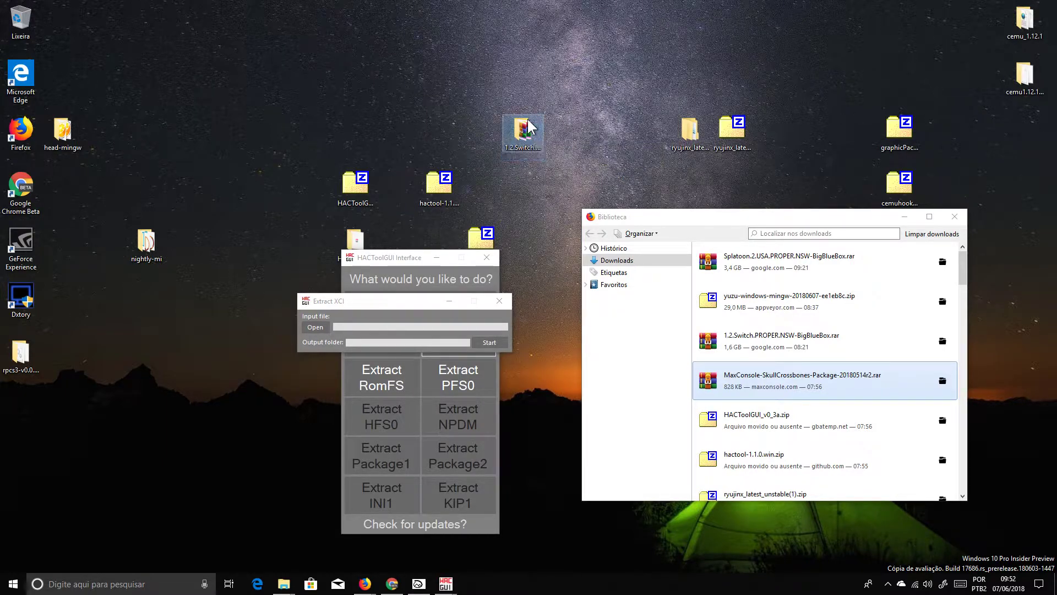
double_click(530, 128)
drag(657, 213, 551, 292)
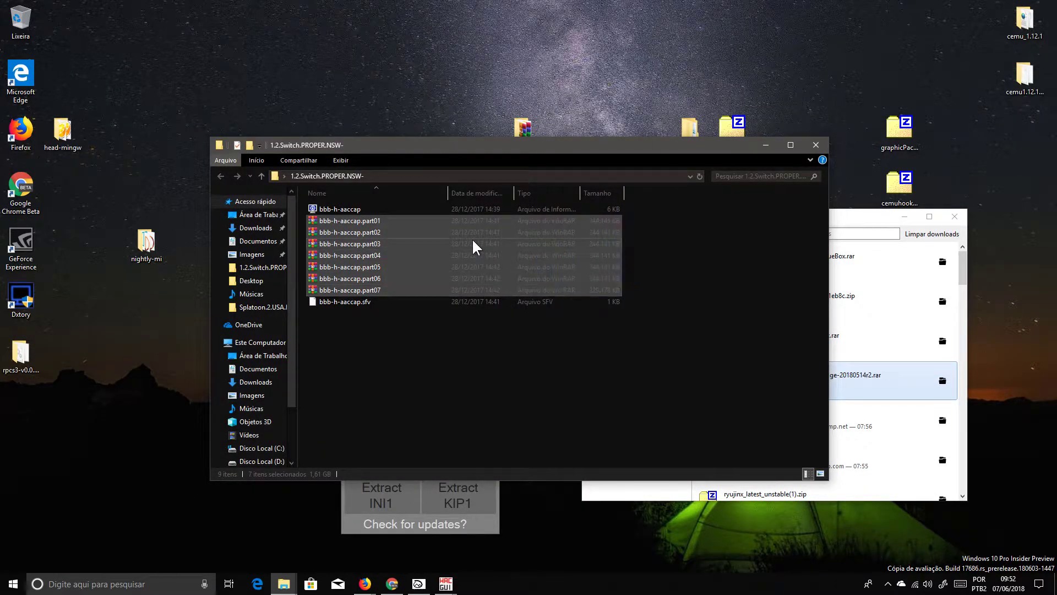
right_click(473, 242)
mouse_move(502, 273)
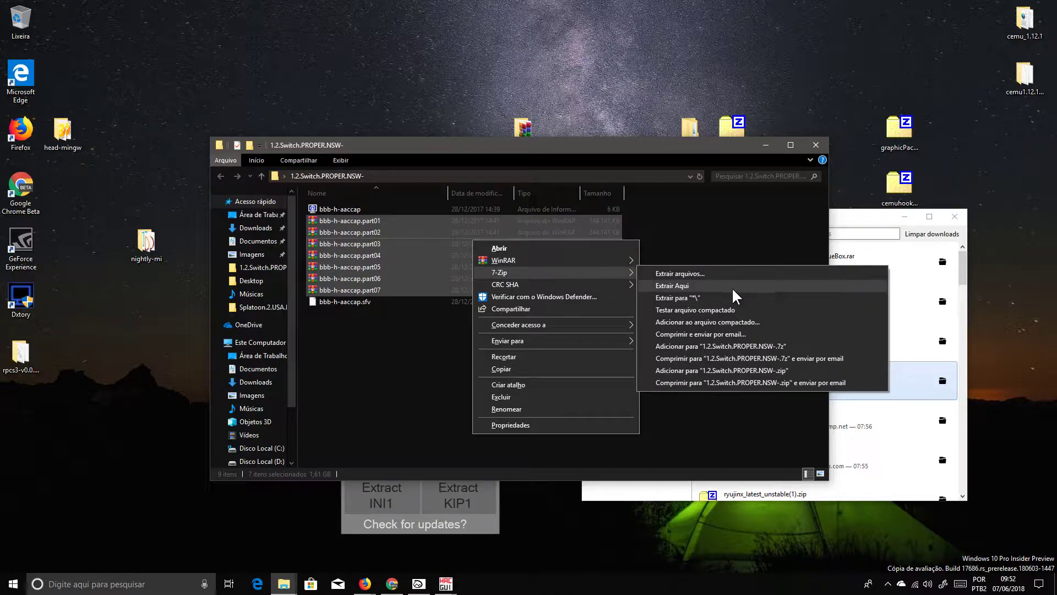
click(771, 286)
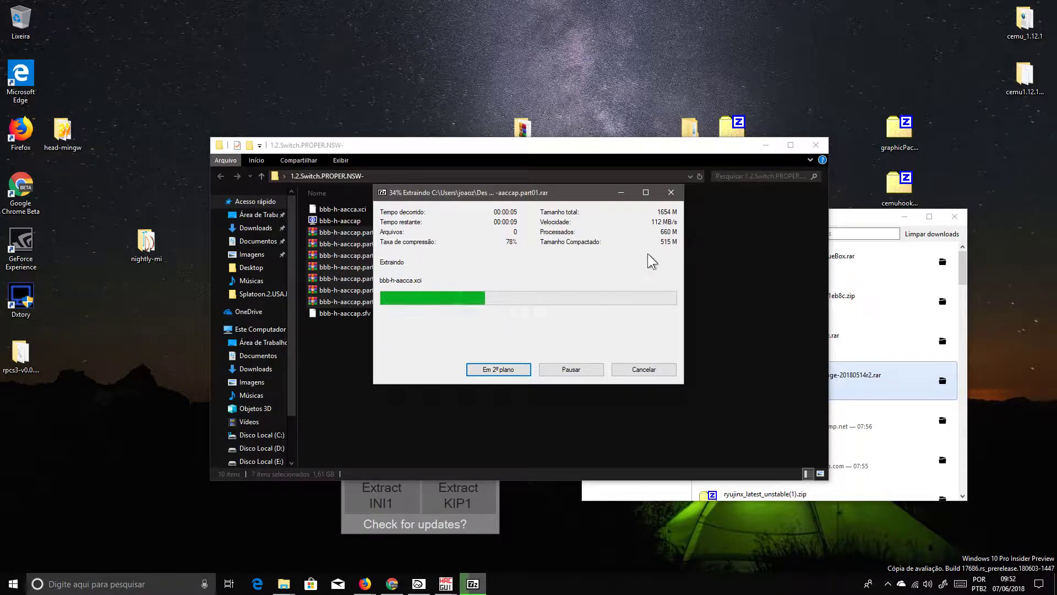
Step: Minimise the 1.2.Switch.PROPER.NSW- folder after its extraction completes and load bbb-h-aacca.xci from it as the Extract XCI input file
drag(516, 193, 458, 260)
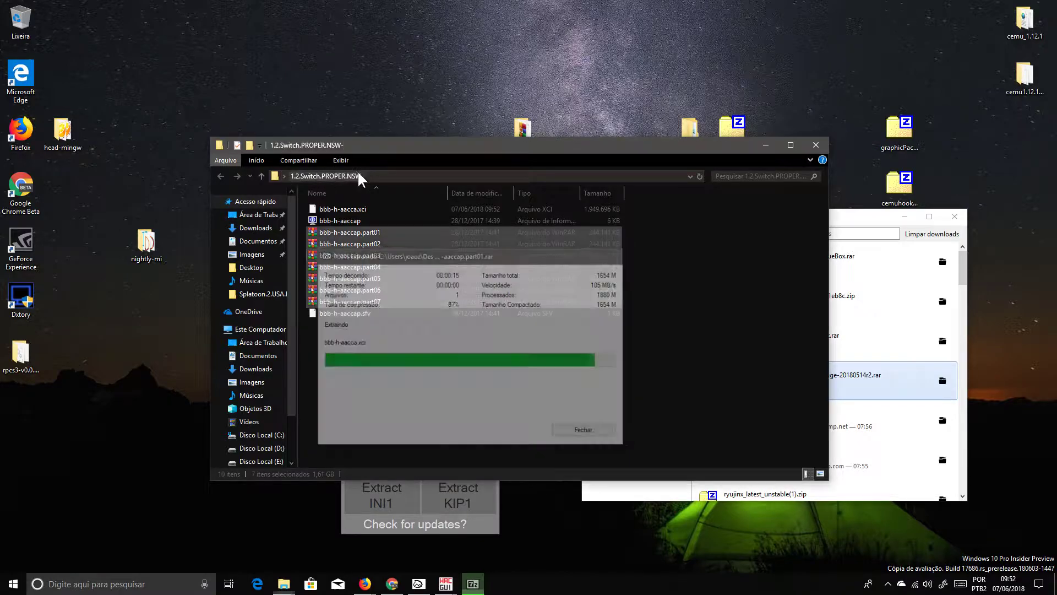
click(763, 143)
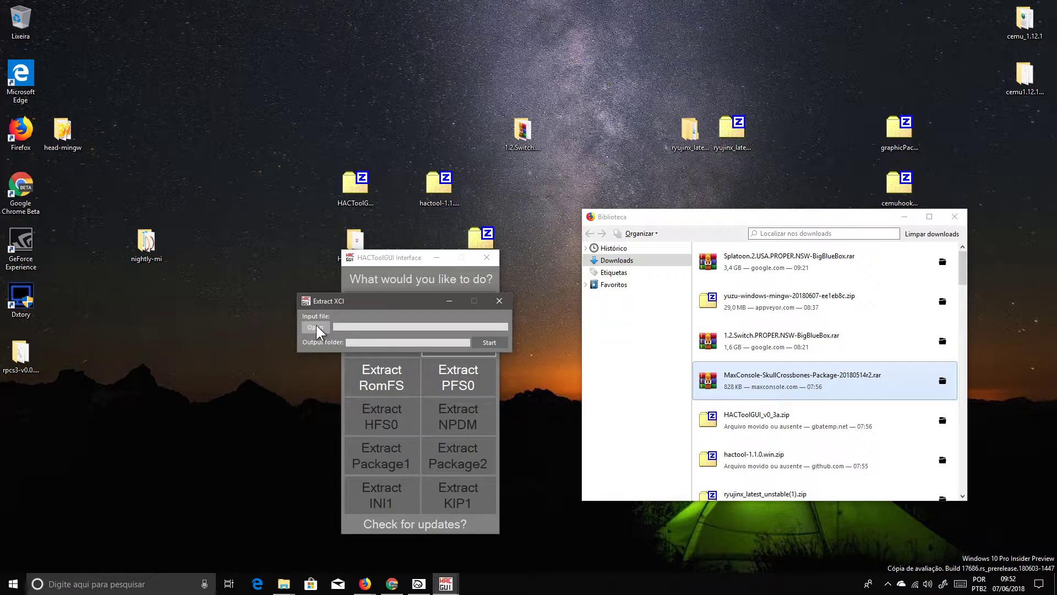
click(316, 327)
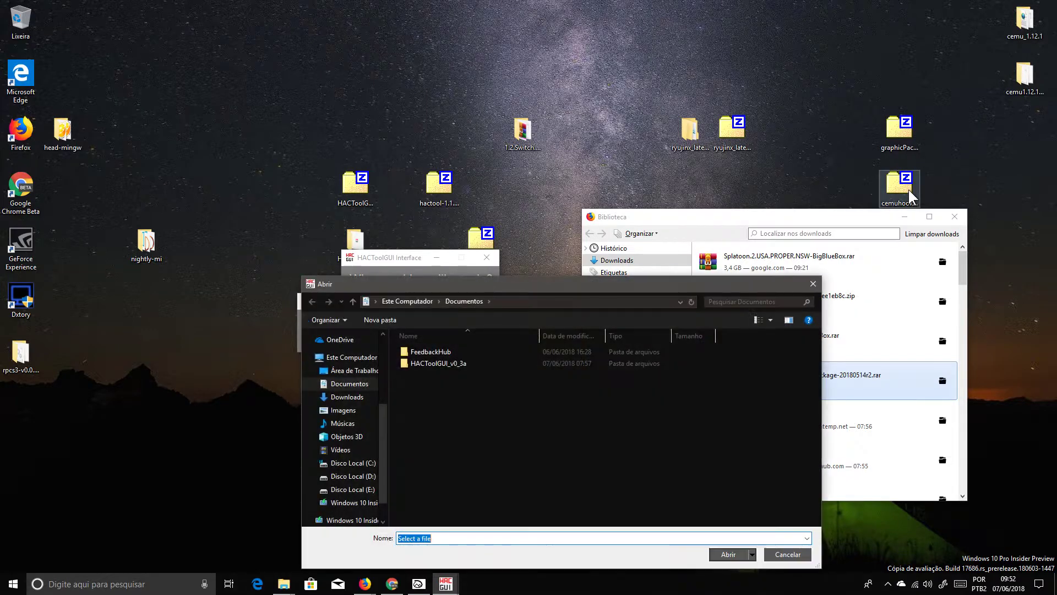
click(353, 367)
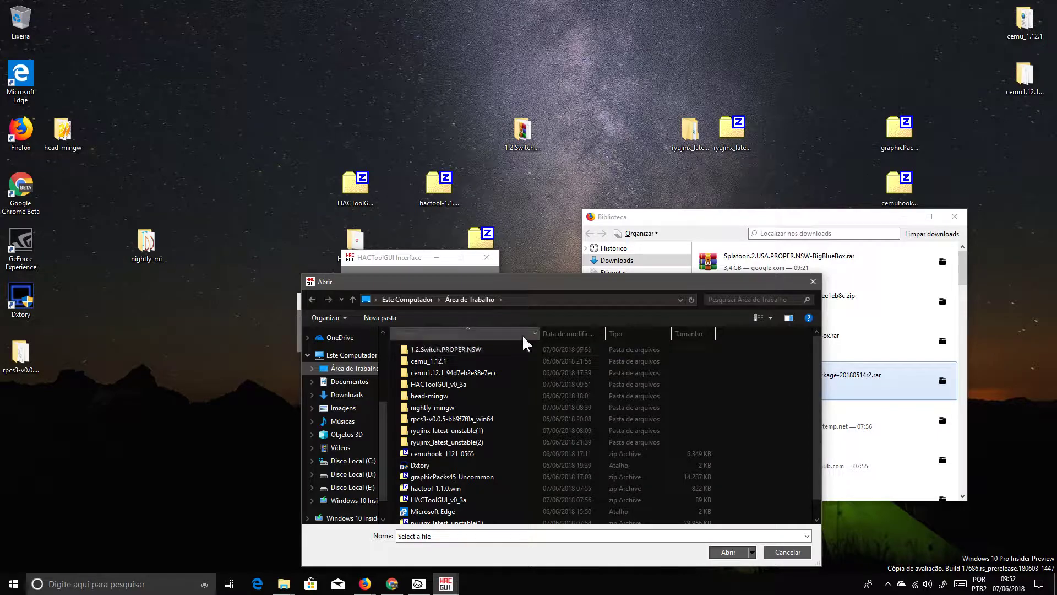
double_click(439, 348)
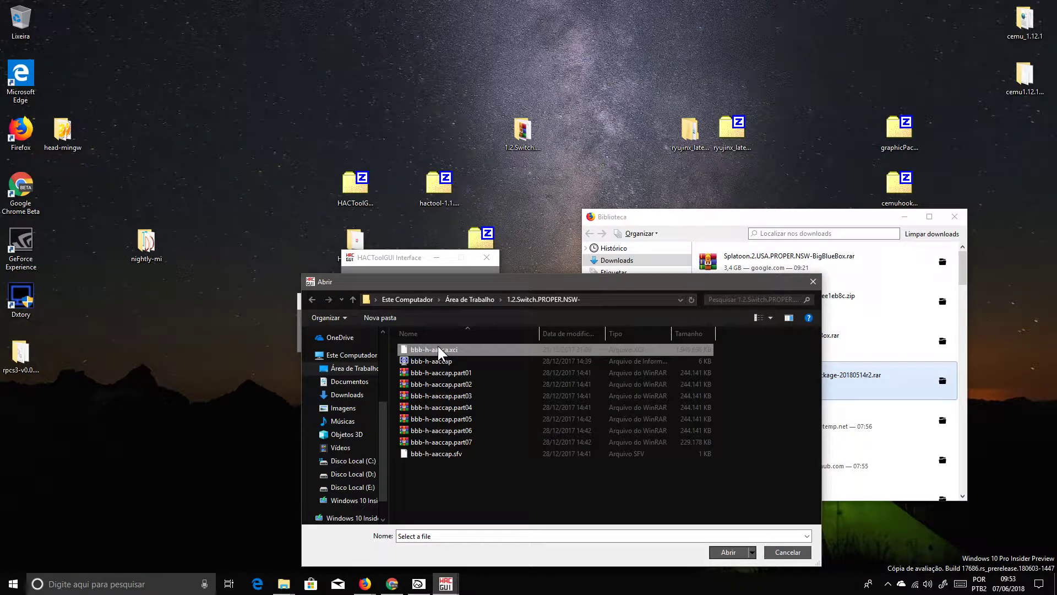
double_click(431, 348)
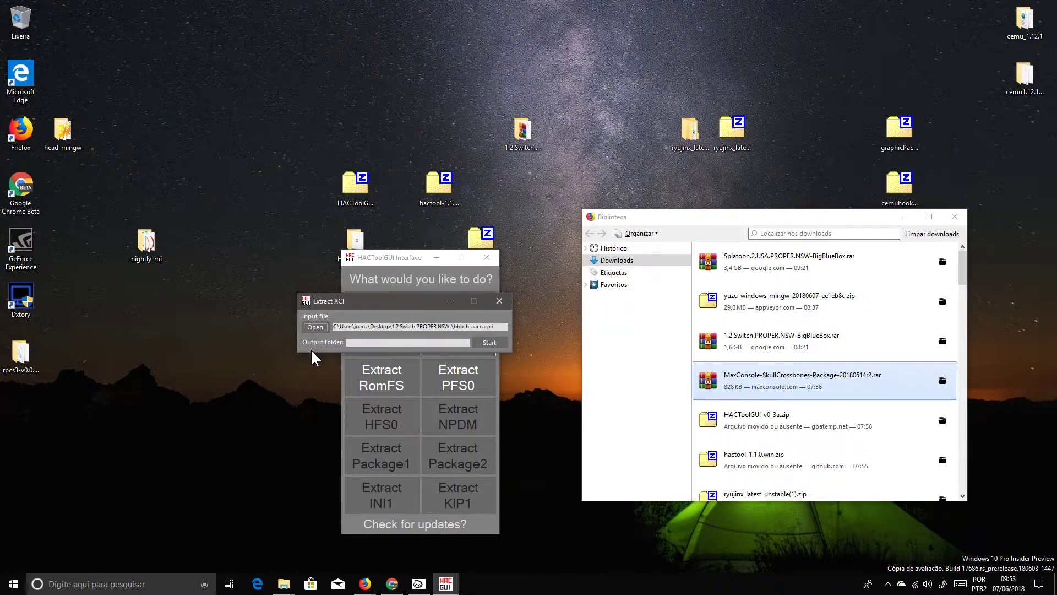
Step: Copy the folder name 1.2.Switch.PROPER.NSW- from the path of the desktop game folder and minimise that folder window
double_click(533, 135)
click(365, 176)
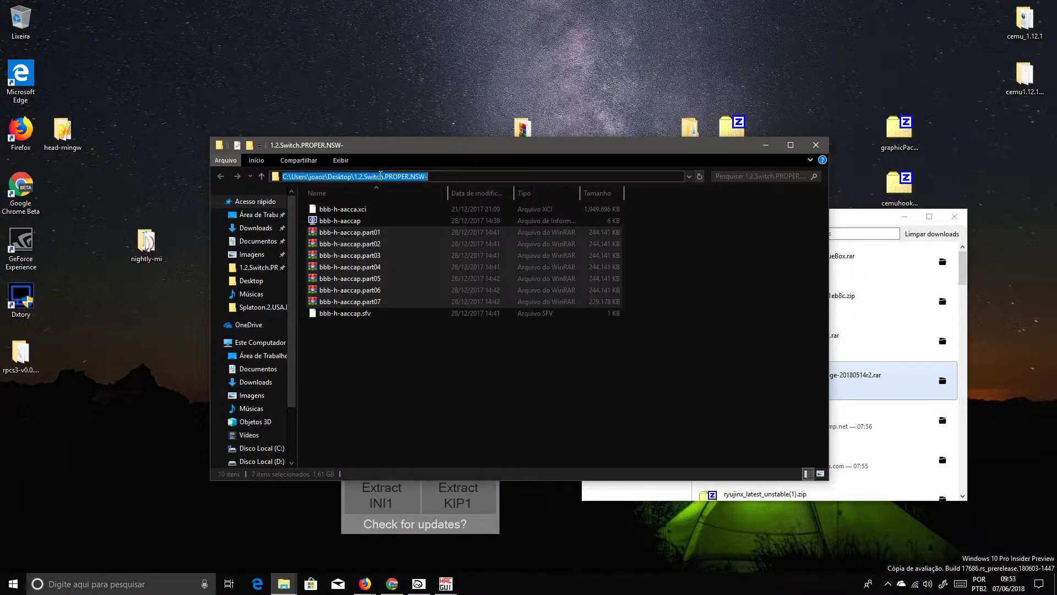
click(429, 175)
drag(428, 176, 355, 175)
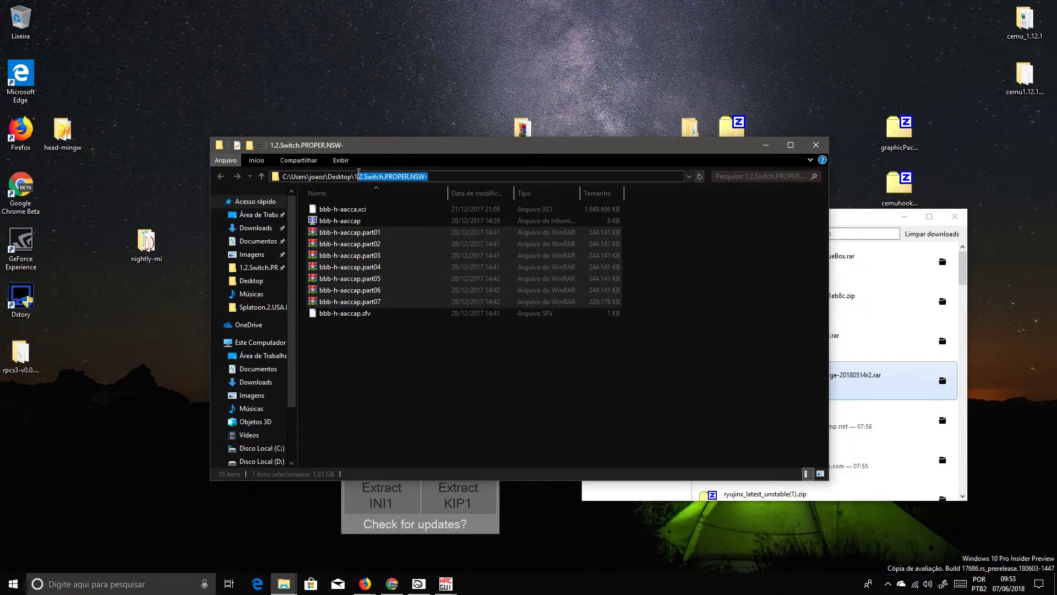
right_click(372, 176)
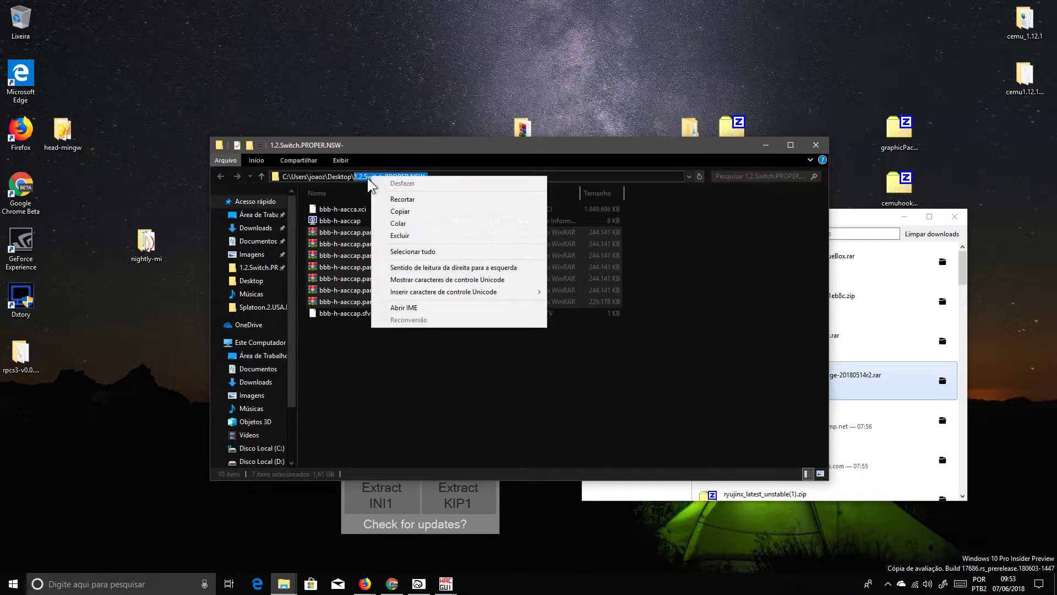
click(415, 214)
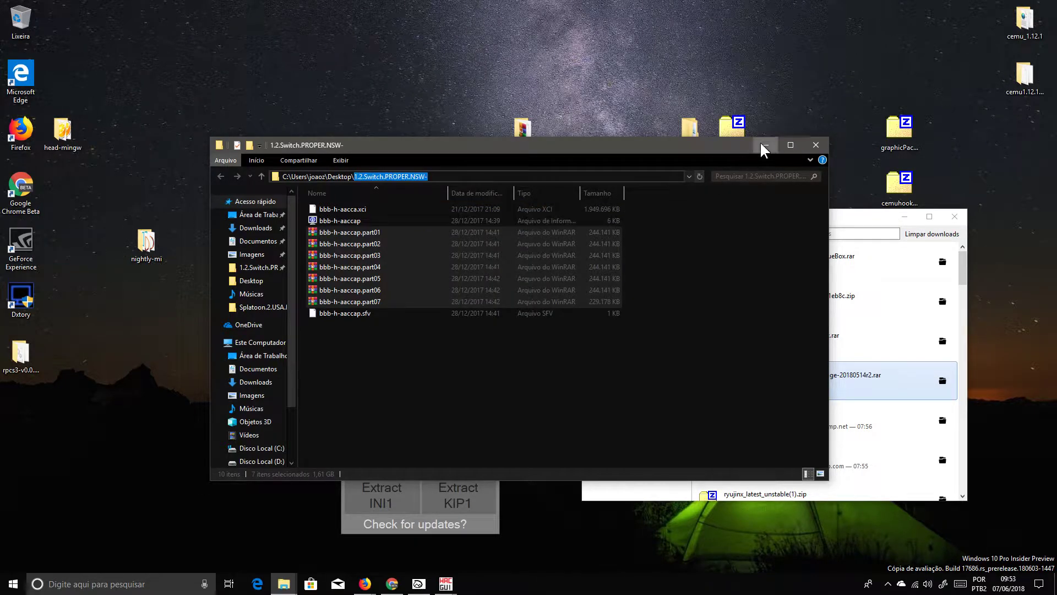
click(765, 145)
Step: Paste 1.2.Switch.PROPER.NSW- as the output folder and start the XCI extraction, moving the console window aside
right_click(423, 342)
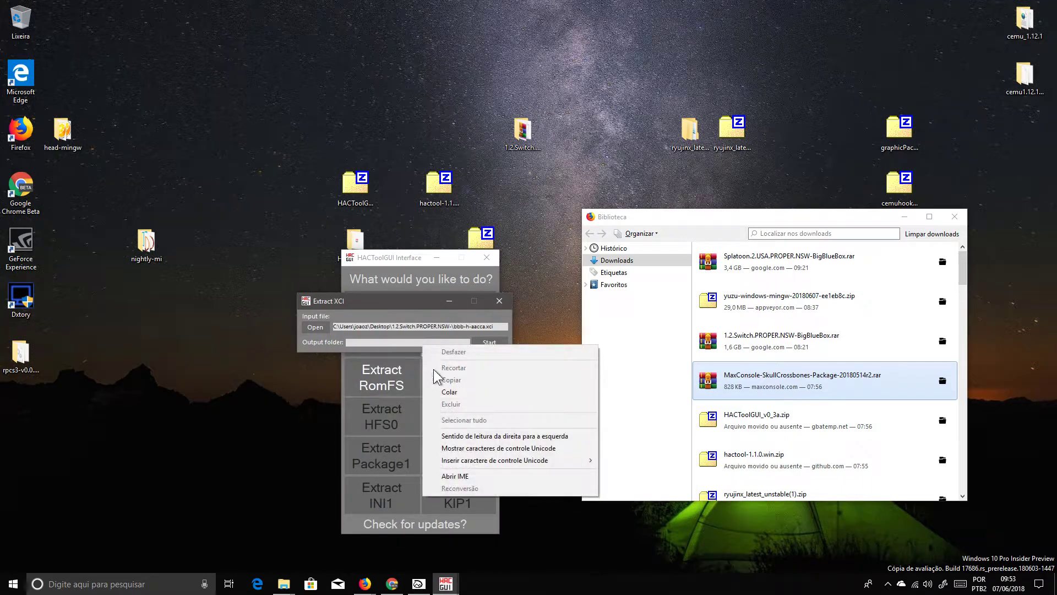
click(471, 389)
click(490, 338)
drag(246, 65, 547, 204)
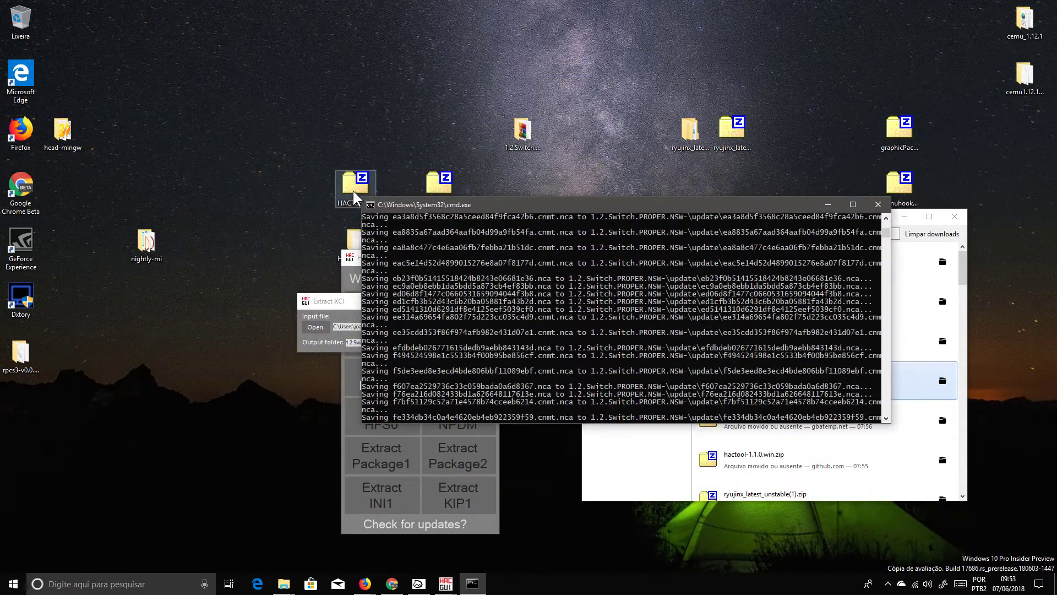
Step: Examine the extracted 1.2.Switch.PROPER.NSW- folder inside HACToolGUI_v0_3a, and minimise the folder window
double_click(351, 241)
click(332, 215)
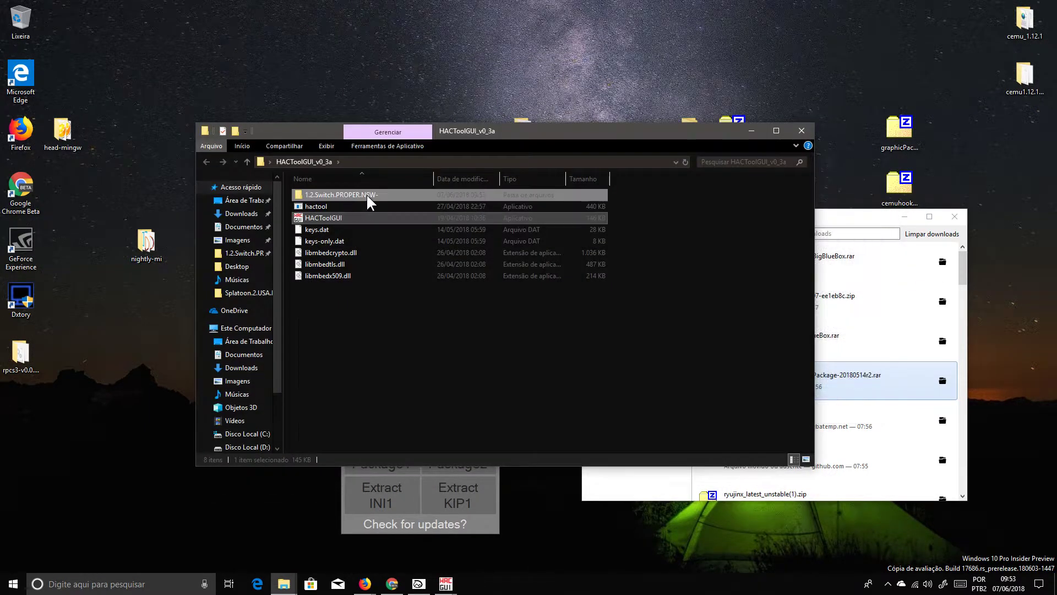
double_click(365, 192)
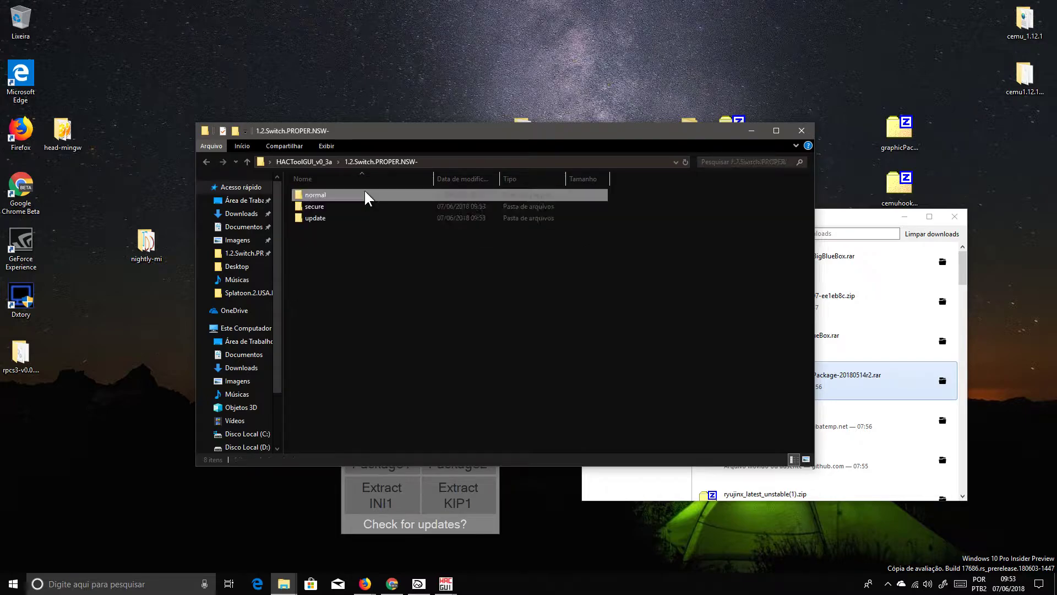
click(206, 161)
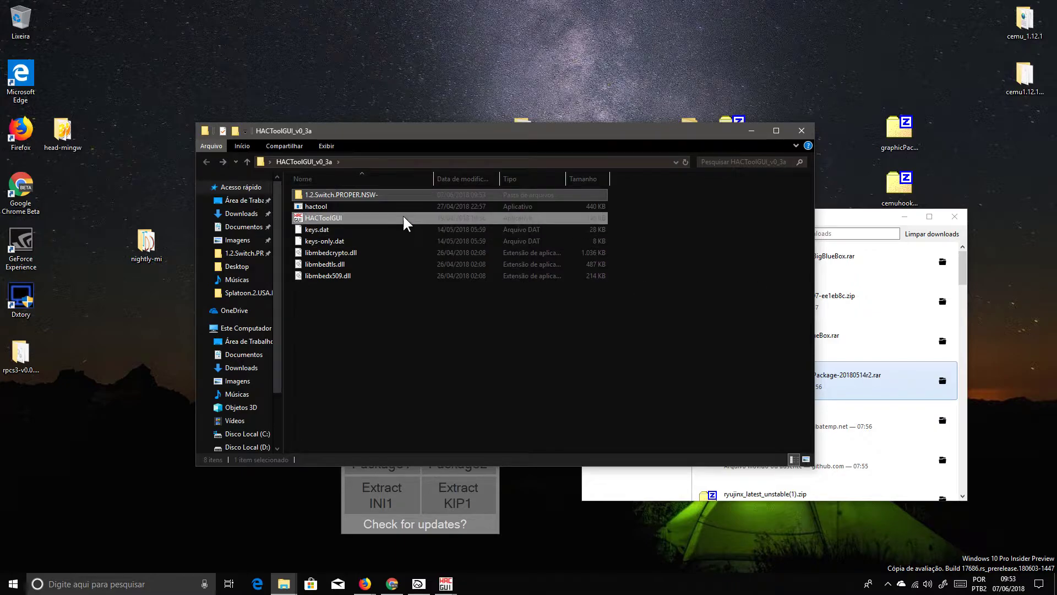
click(372, 187)
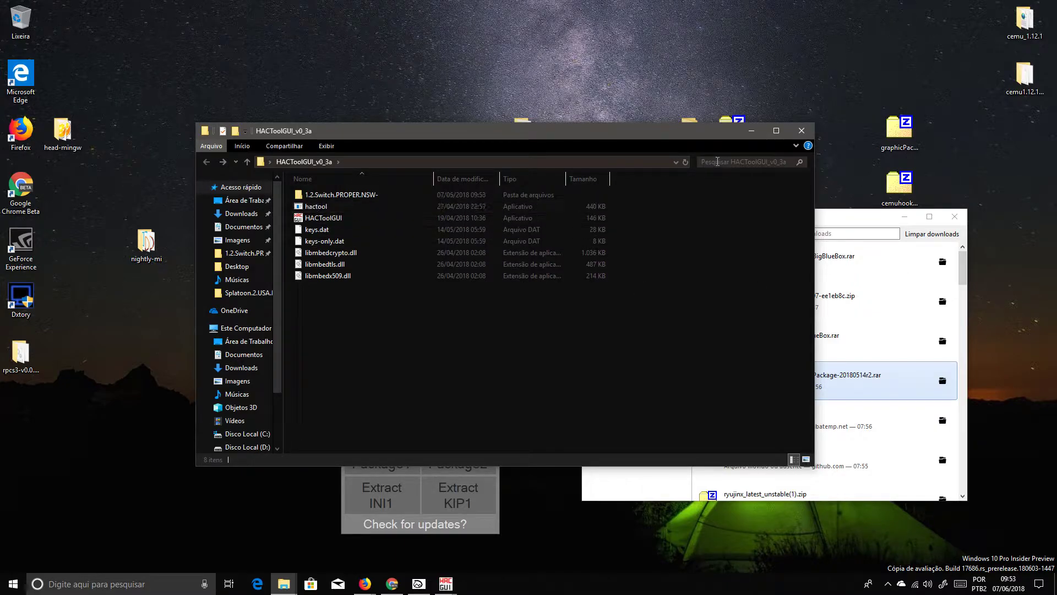
click(750, 131)
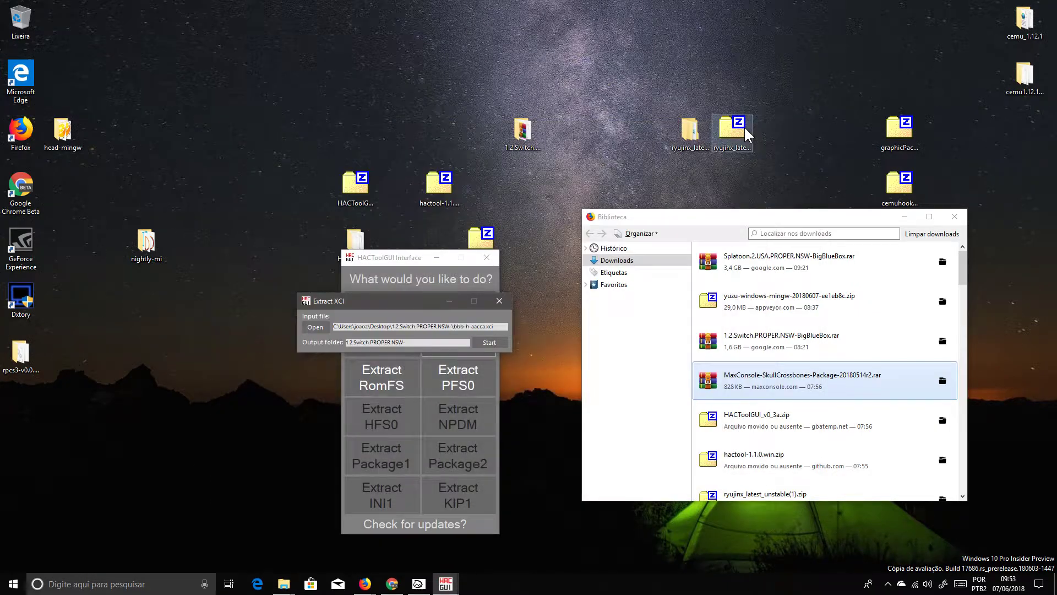
Step: Close the Extract XCI window, open Extract NCA and set its output to Generate emulator-ready folder
click(500, 302)
drag(370, 279, 303, 257)
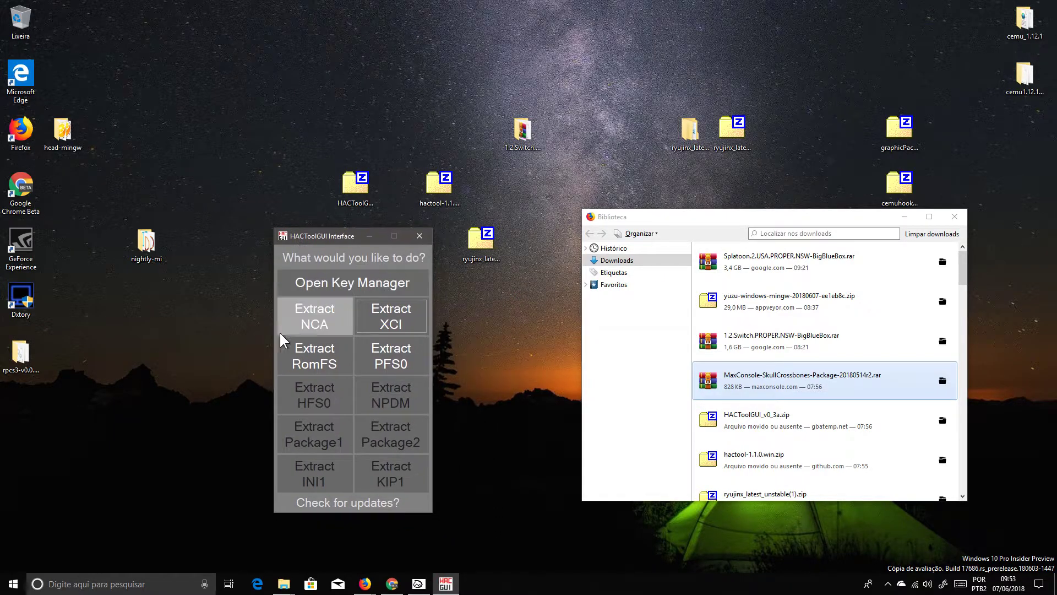
click(312, 324)
drag(110, 80, 319, 296)
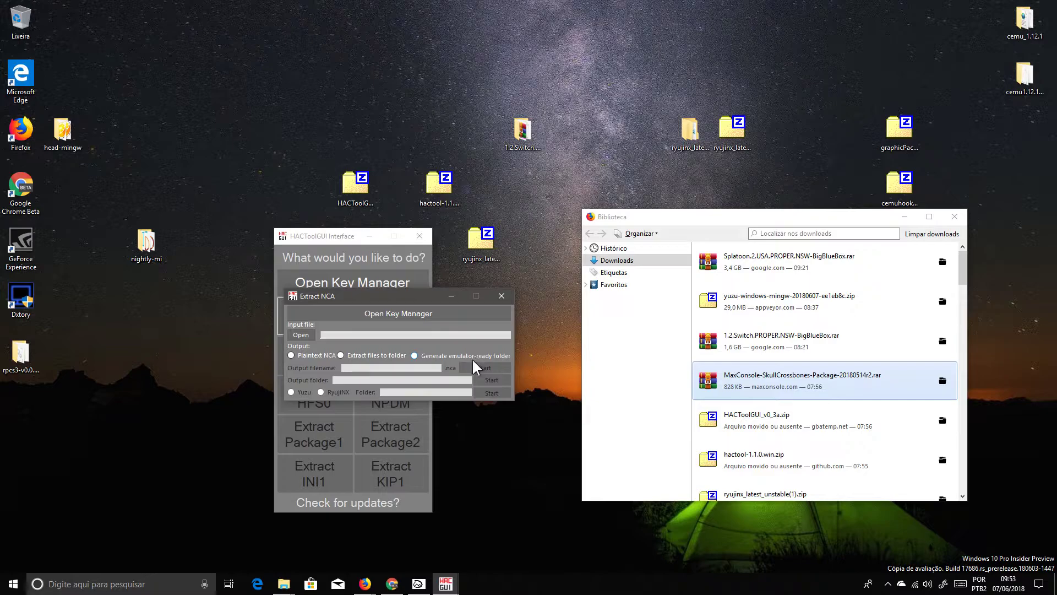
click(449, 357)
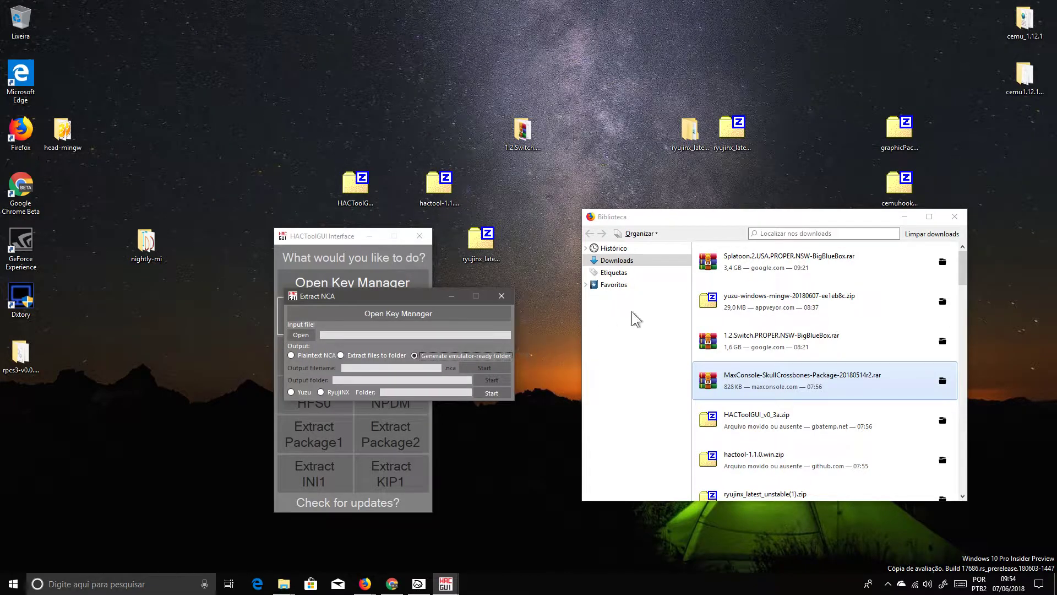
Step: Browse for the NCA input file in the secure subfolder of HACToolGUI_v0_3a\1.2.Switch.PROPER.NSW- on the desktop
click(298, 336)
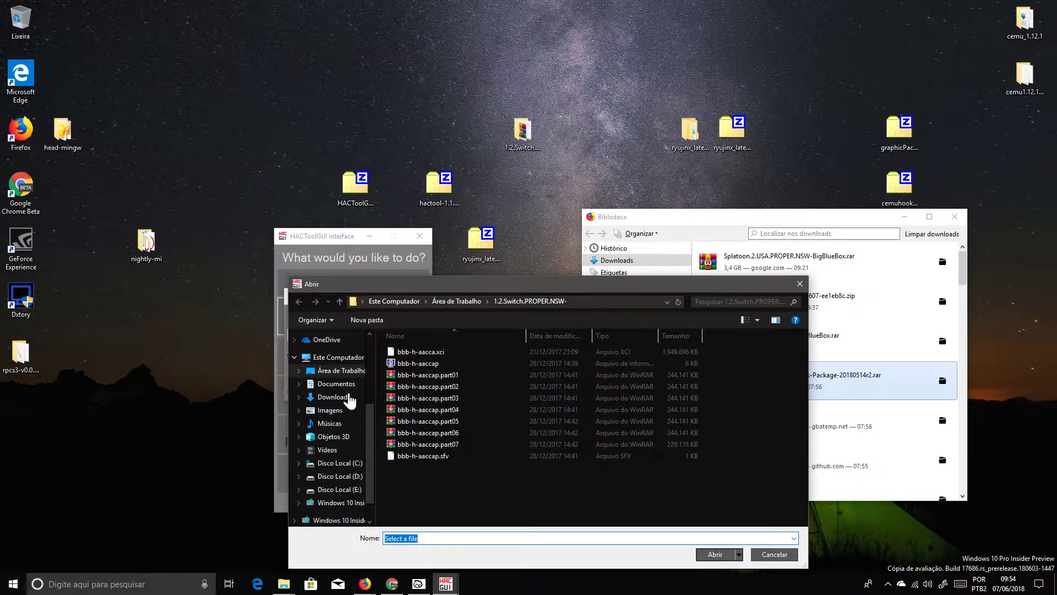
click(337, 357)
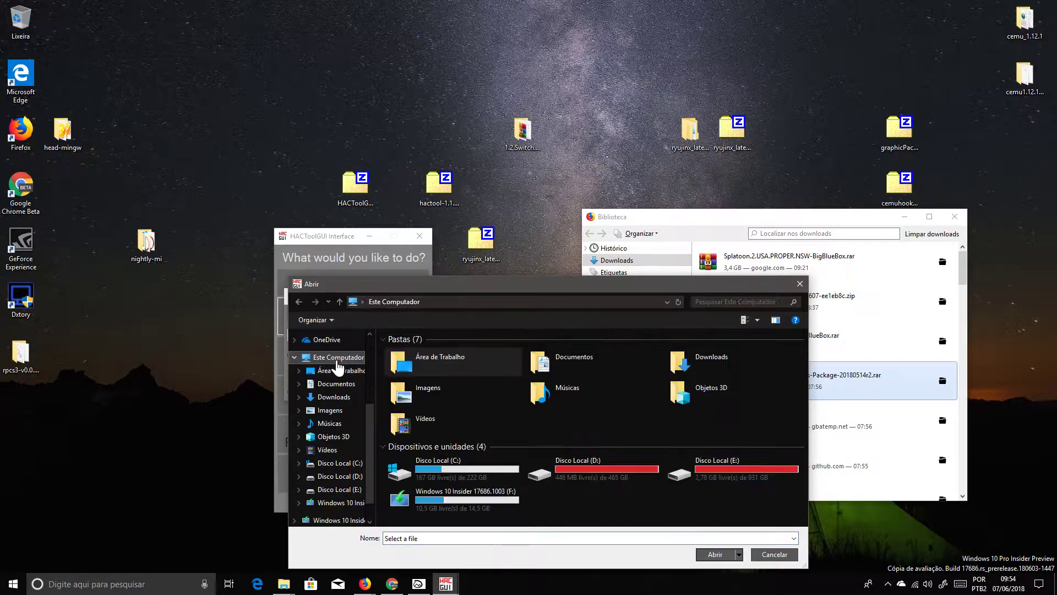
double_click(458, 363)
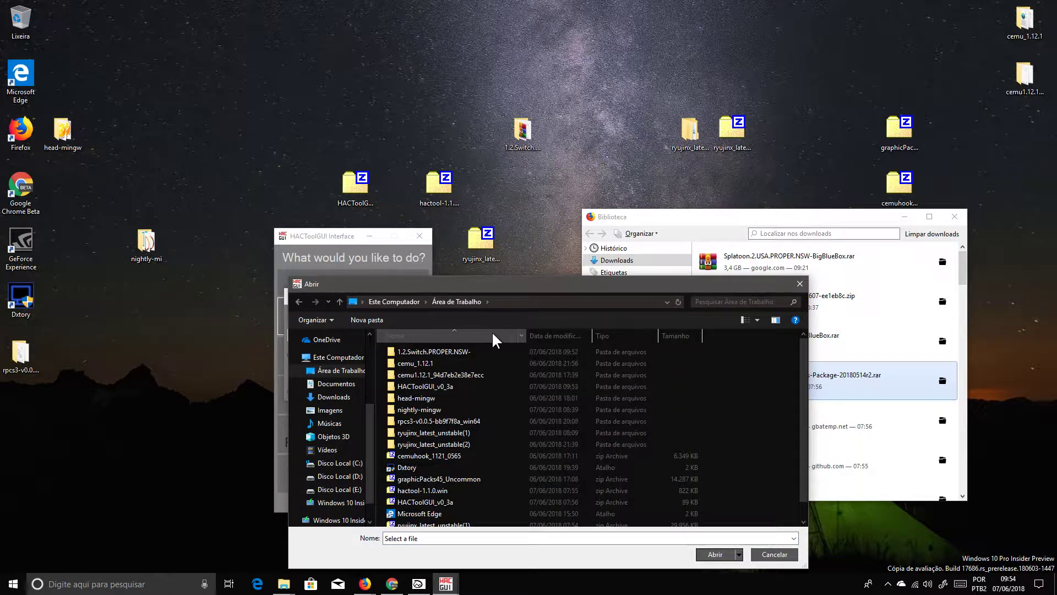
double_click(458, 351)
click(299, 301)
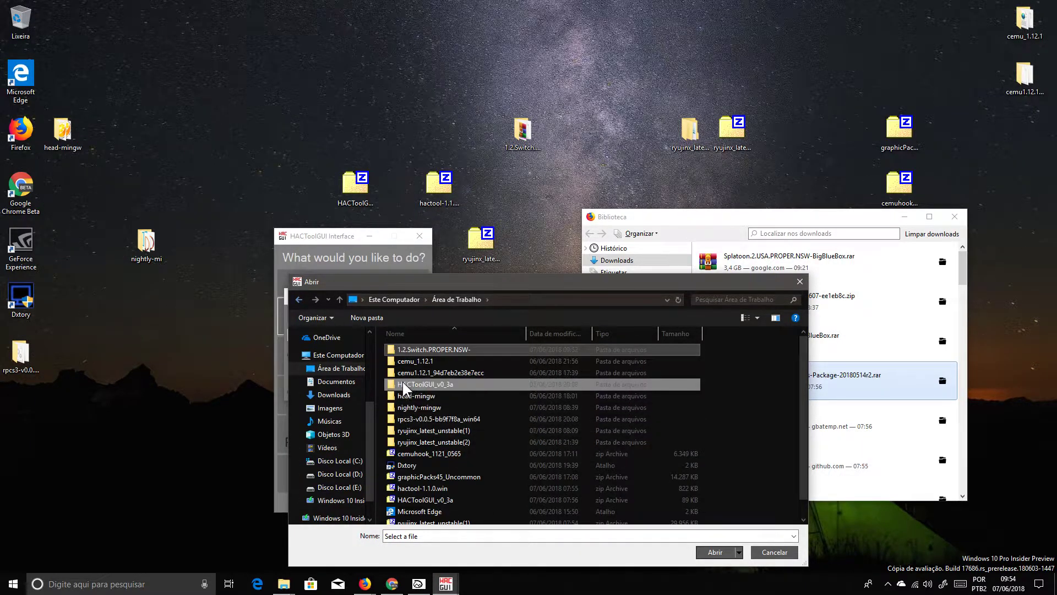
double_click(421, 384)
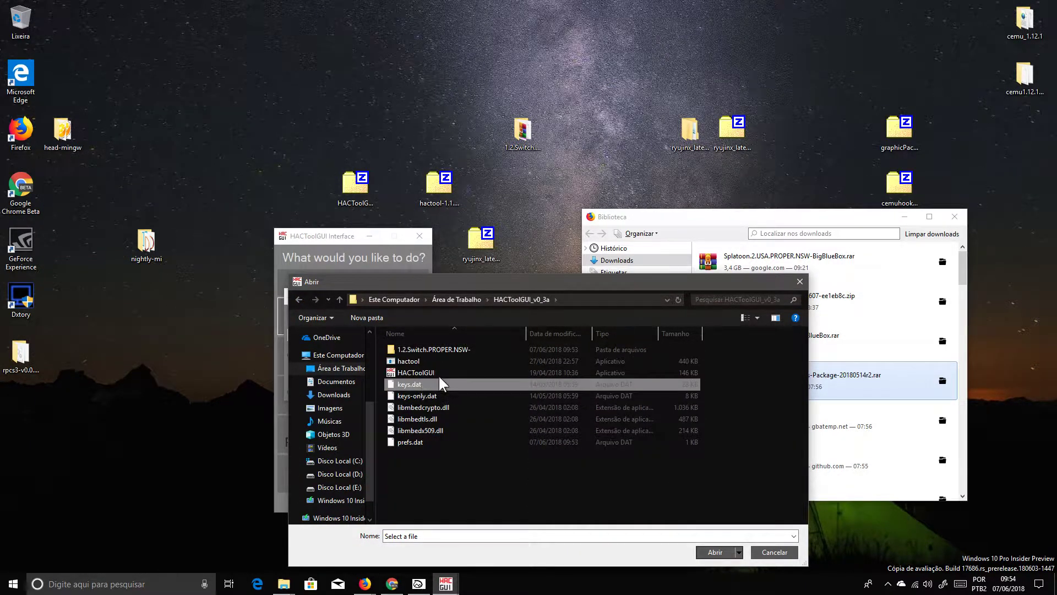
double_click(430, 349)
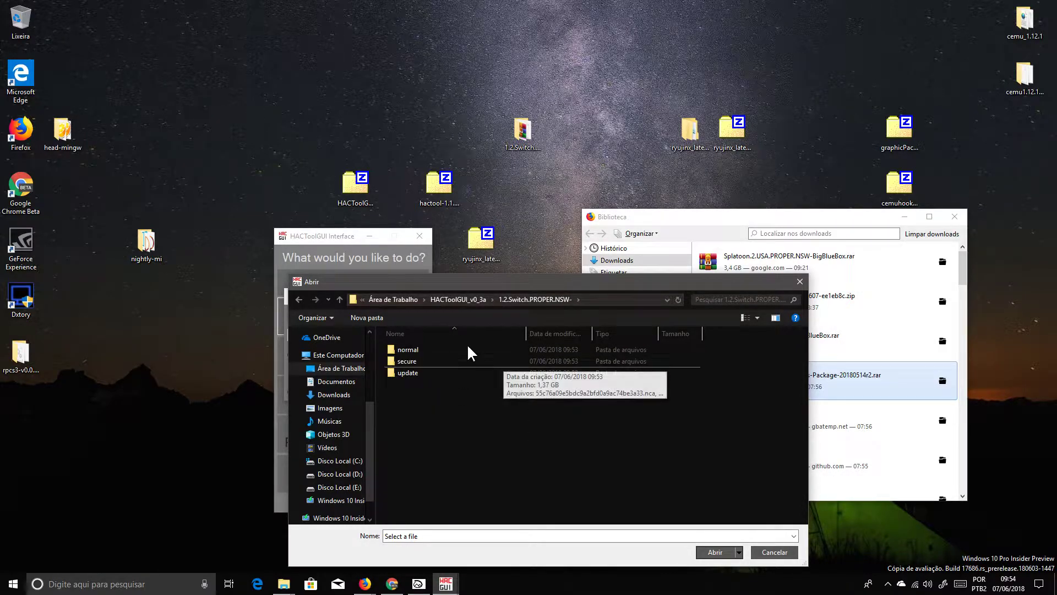
drag(476, 287, 534, 263)
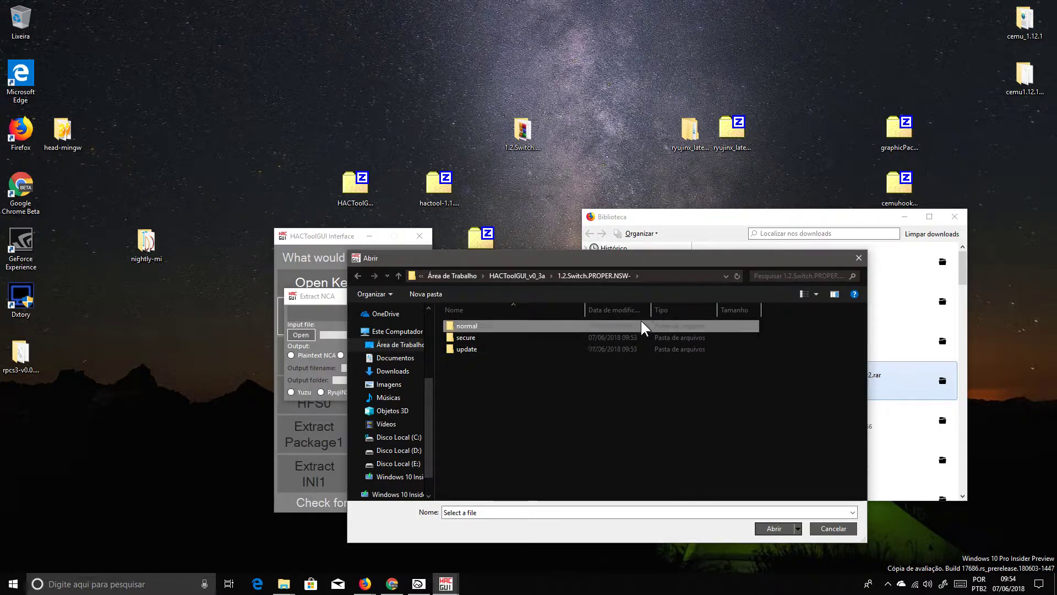
double_click(468, 337)
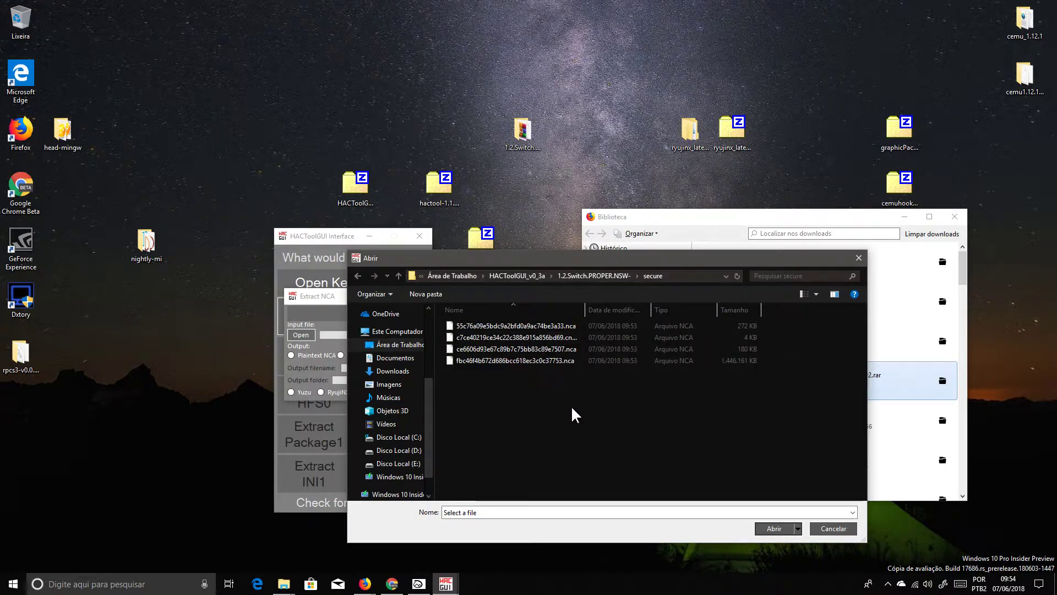
Step: Check the size of fbc46f4b672d686bcc618ec3c0c37753.nca in its properties, load it as the input file, and select RyujiNX as the target emulator
click(565, 356)
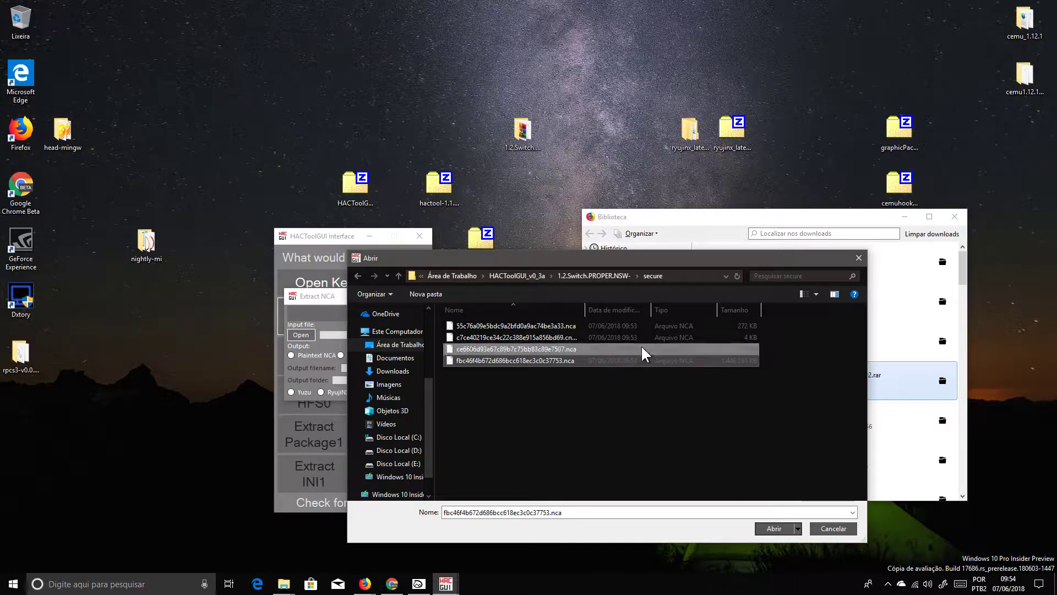
right_click(543, 359)
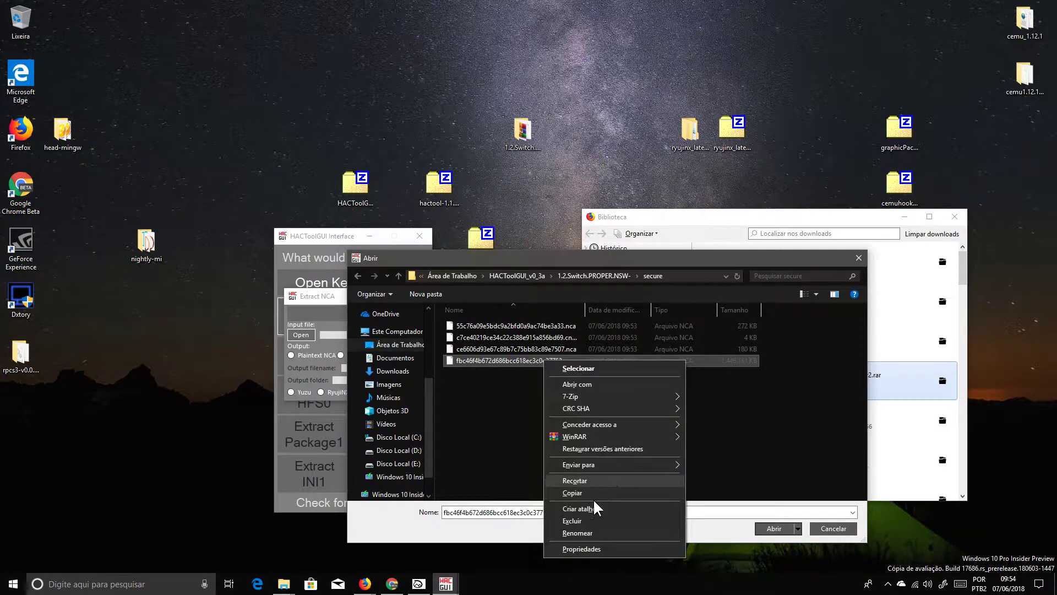
click(579, 547)
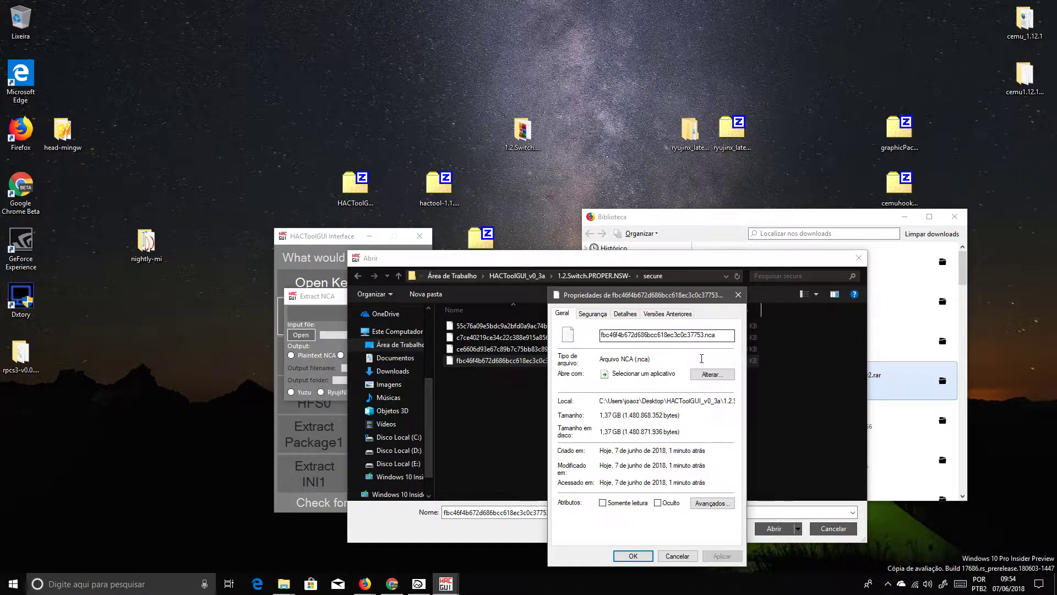
click(743, 293)
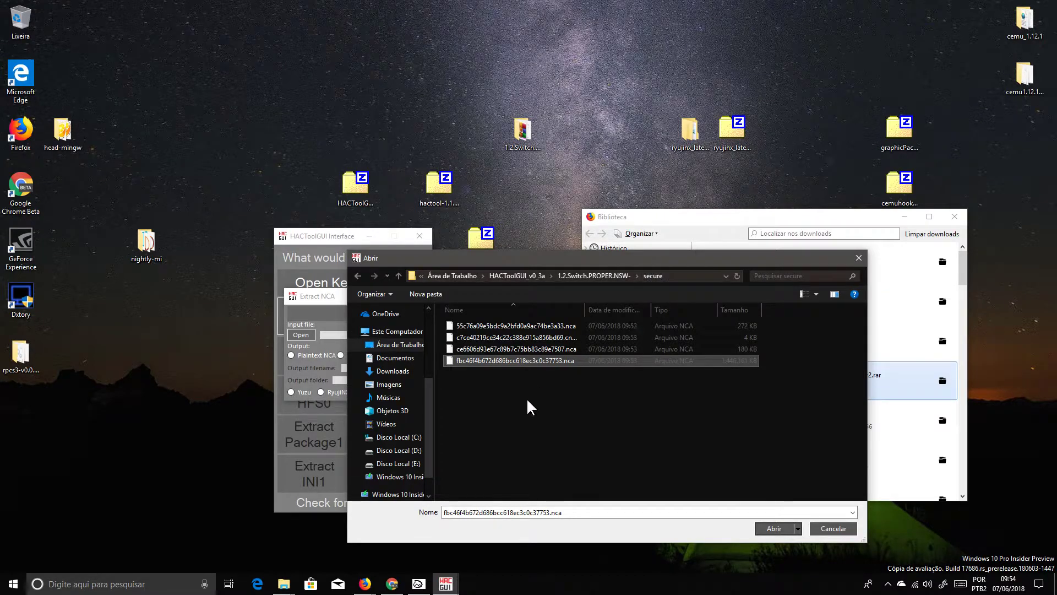
click(543, 358)
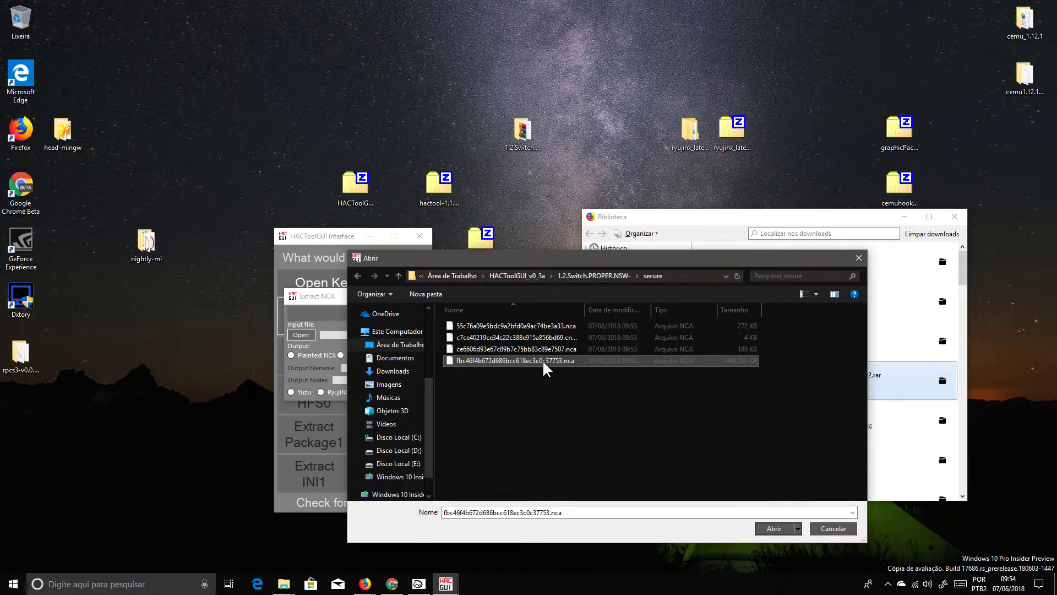
double_click(646, 359)
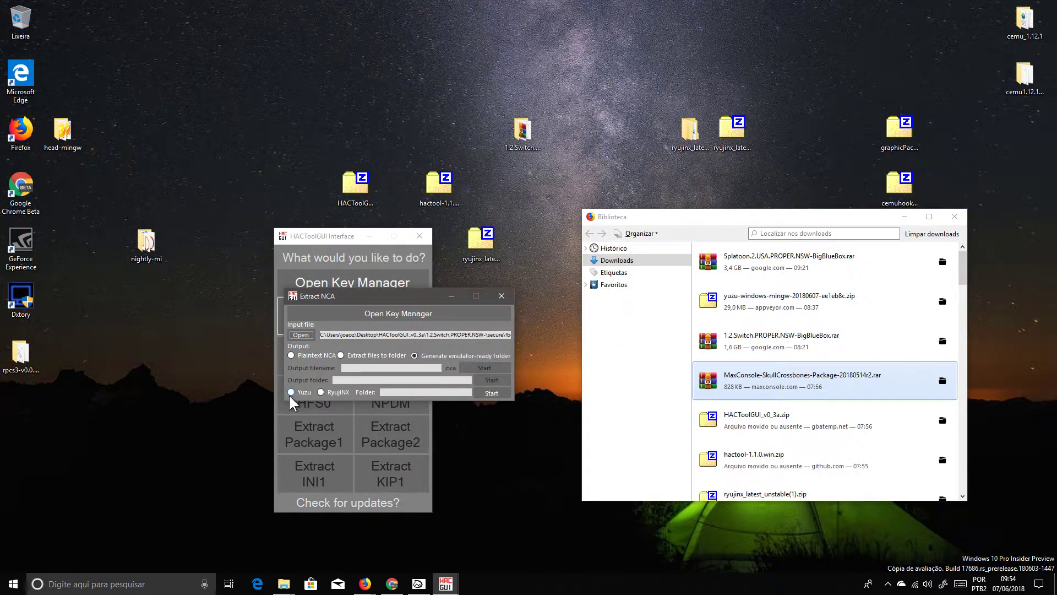
click(321, 391)
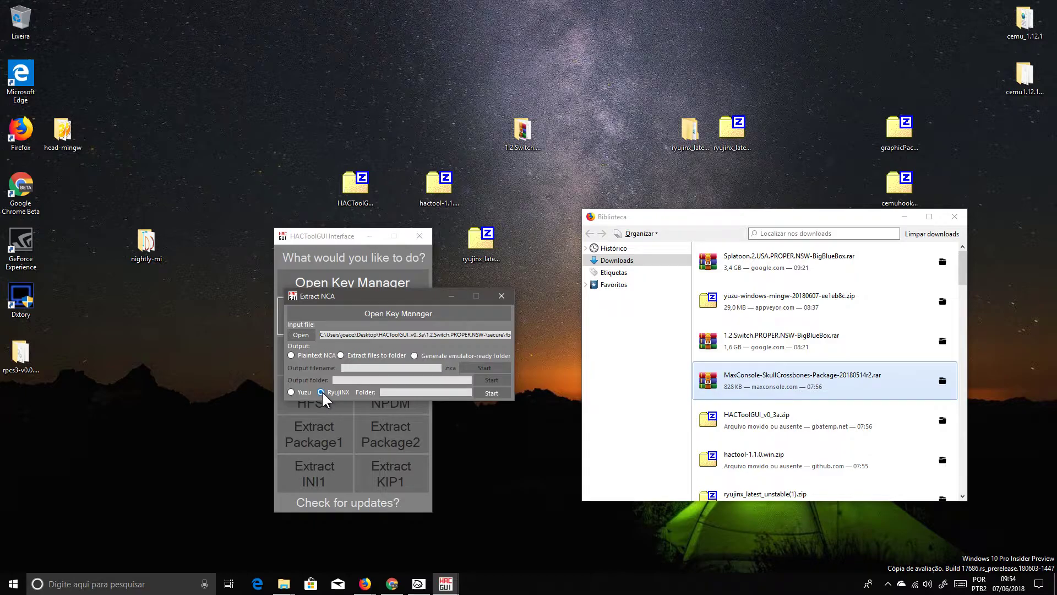
Step: Name the emulator-ready output folder 1.2.Switch.PROPER.NSW-(RyujiNX) and start the extraction
right_click(407, 393)
click(439, 441)
text((Ry)
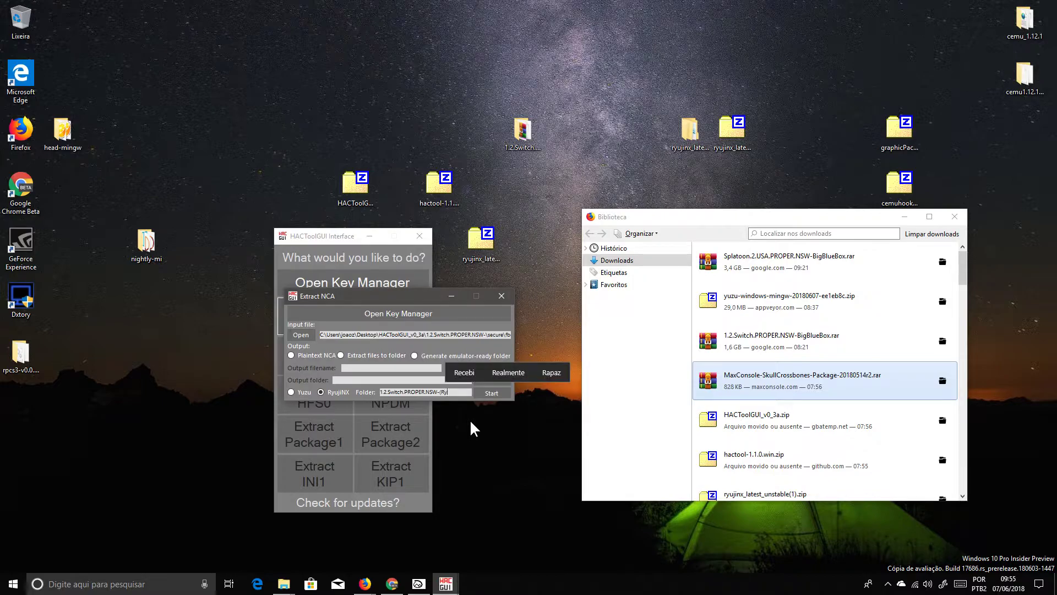
text(ujiNX))
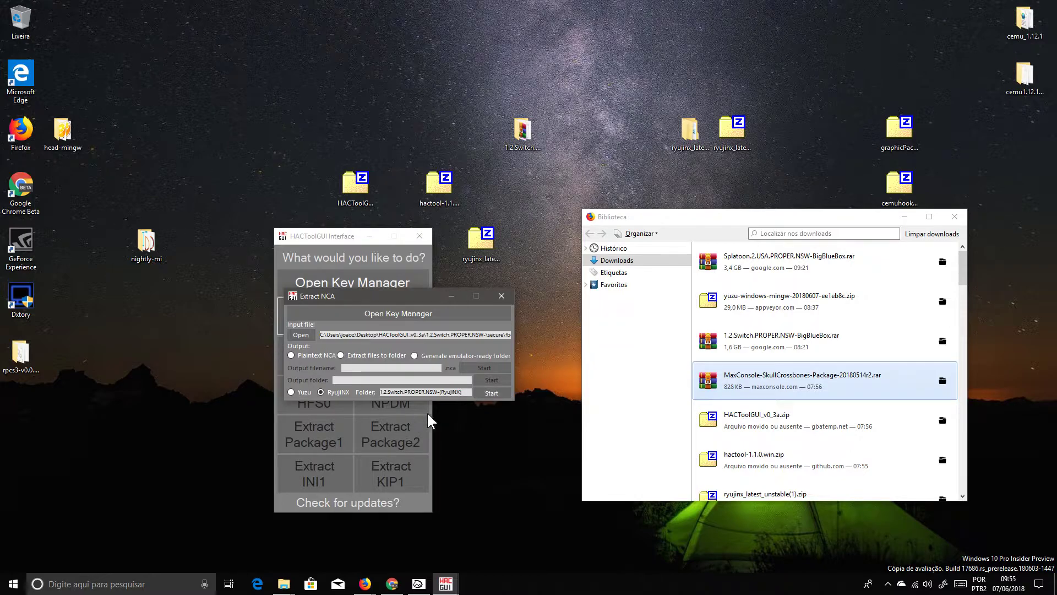
click(497, 392)
Step: Change the target emulator to Yuzu, rename the output folder 1.2.Switch.PROPER.NSW-(Yuzu), and start the extraction
click(302, 392)
click(460, 392)
key(BackSpace)
key(BackSpace)
key(BackSpace)
key(BackSpace)
key(BackSpace)
text(Yuzu))
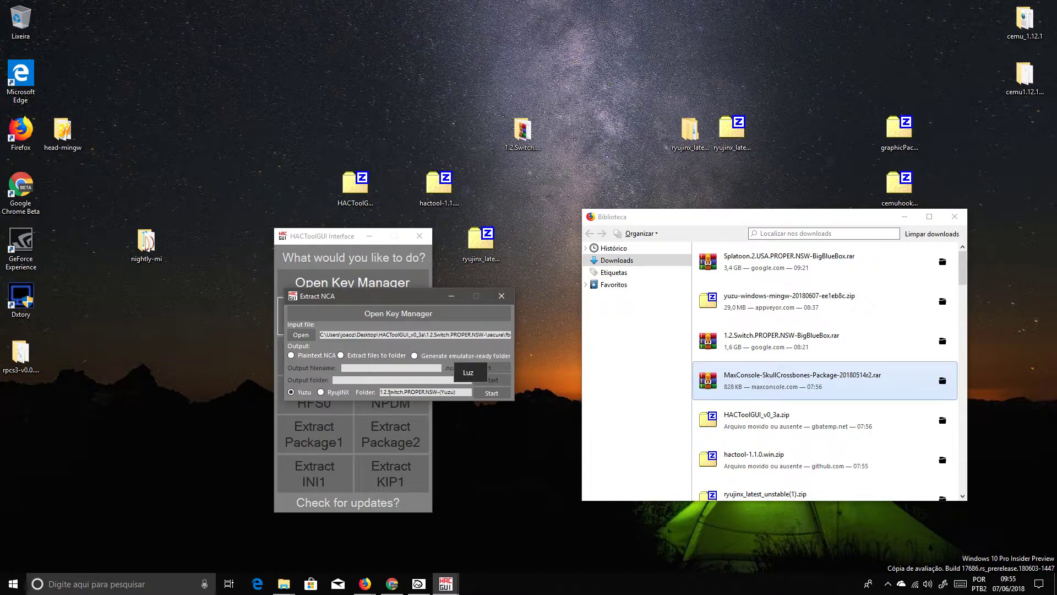
click(490, 392)
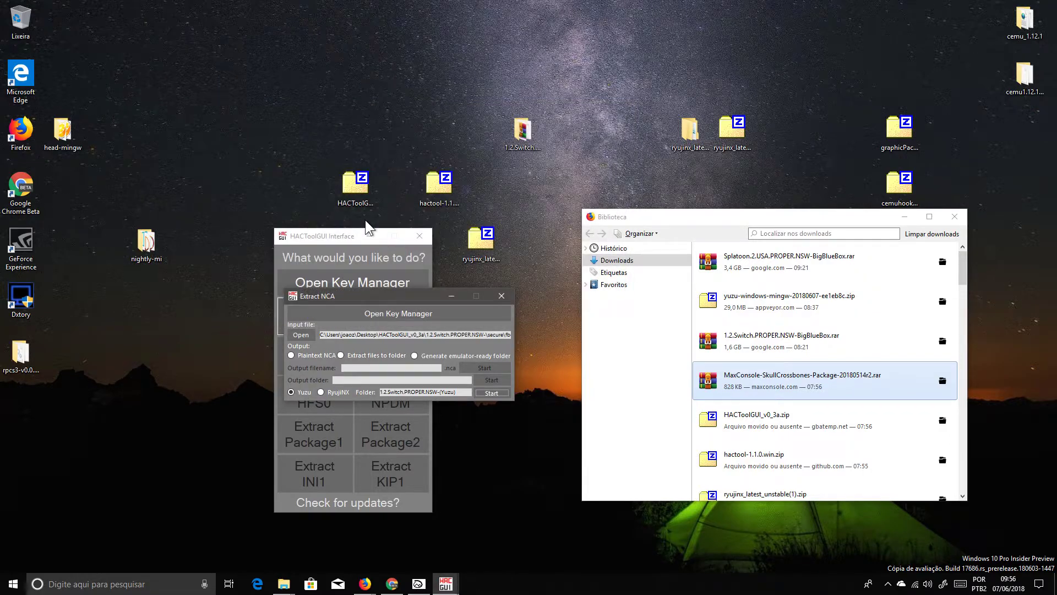
Step: Close the Extract NCA window and HACToolGUI, and minimise the Firefox downloads library
click(506, 300)
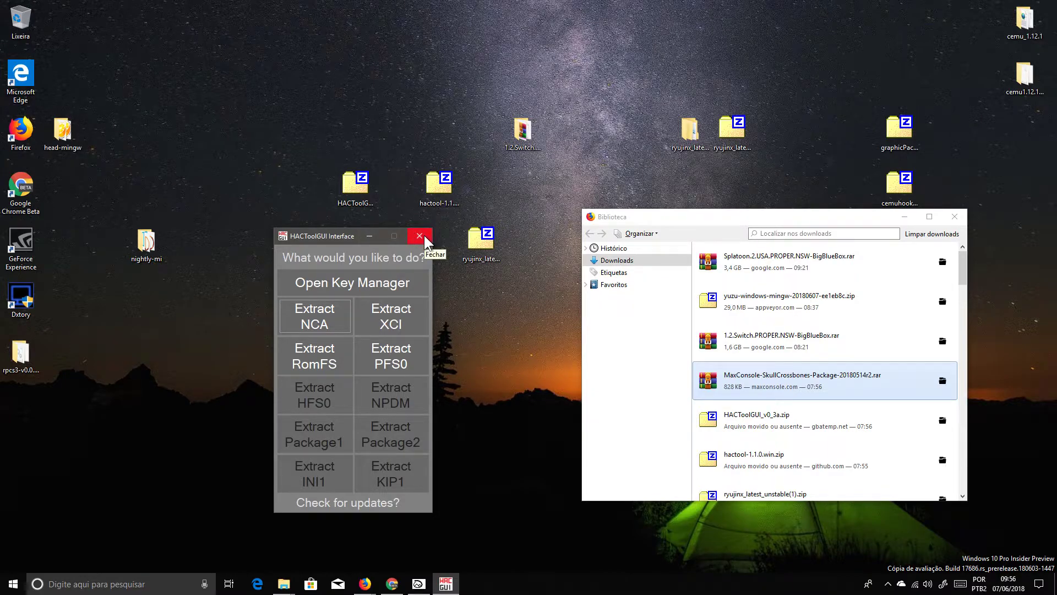
drag(344, 235, 382, 271)
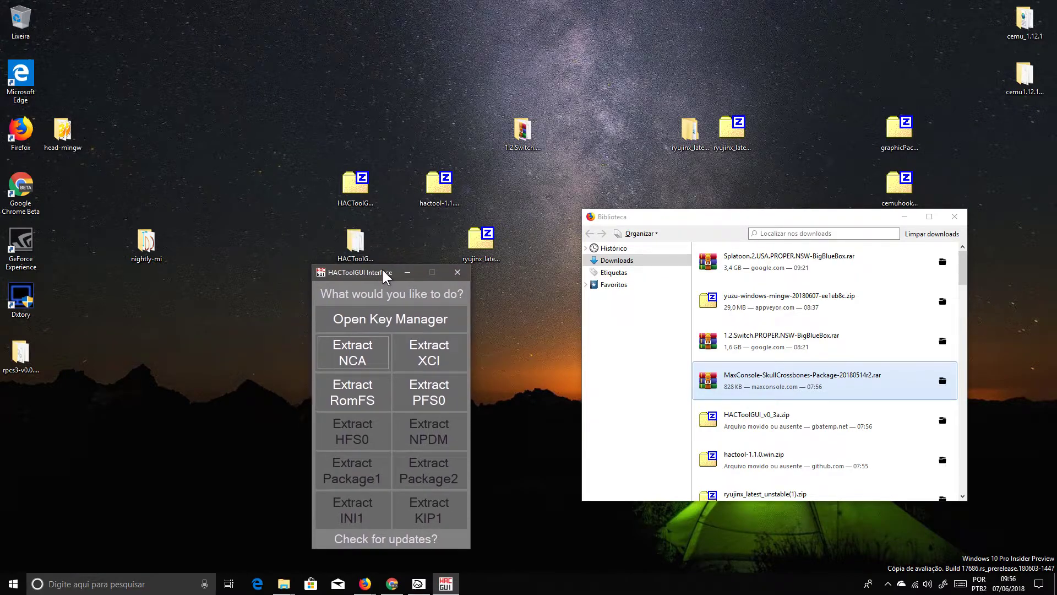
click(457, 273)
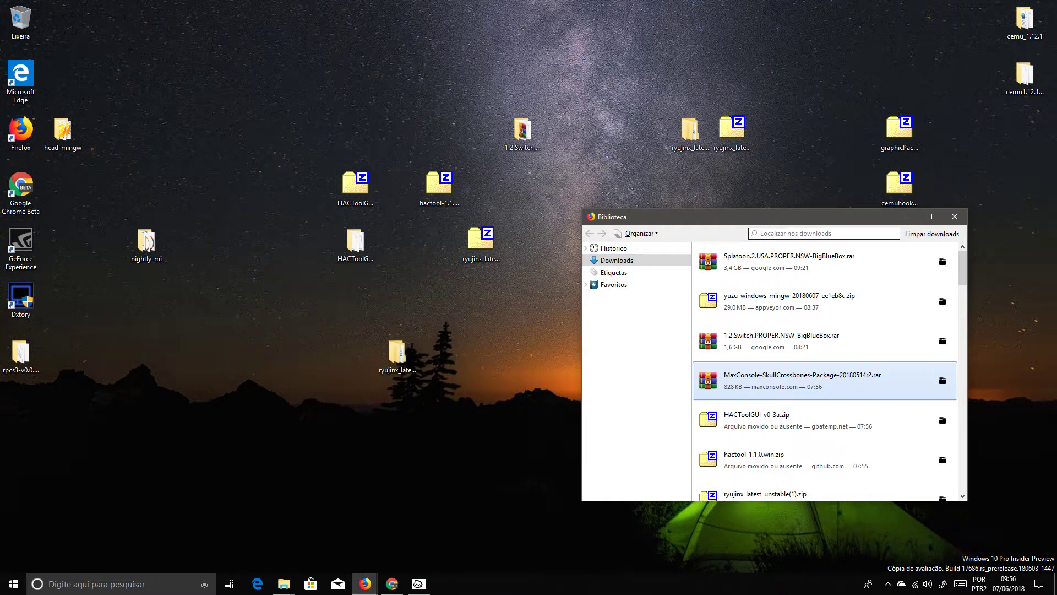
click(902, 217)
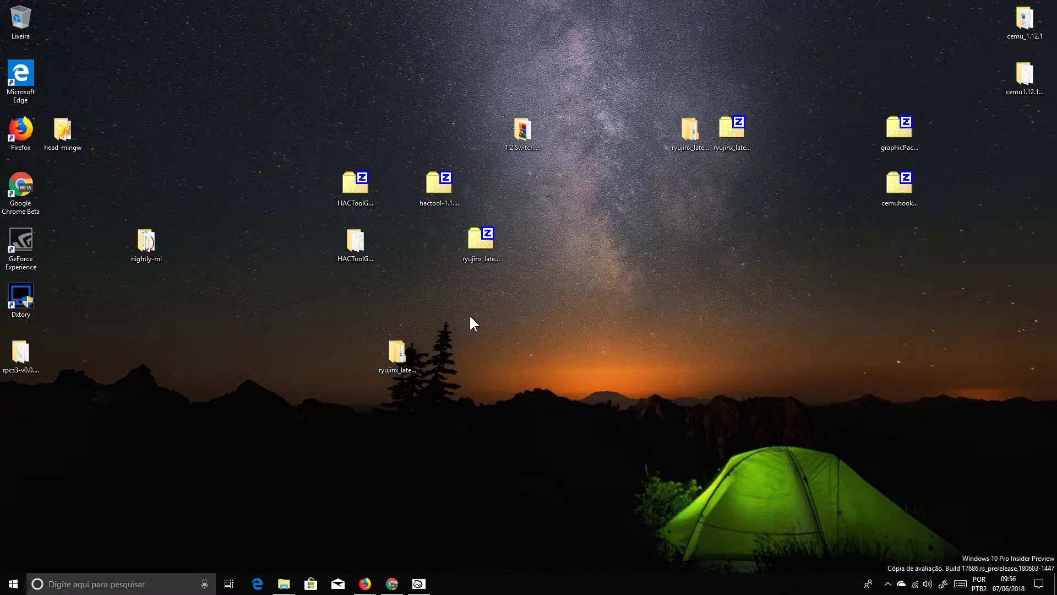
Step: Examine the contents of the extracted XCI, RyujiNX and Yuzu output folders inside HACToolGUI_v0_3a on the desktop
double_click(357, 242)
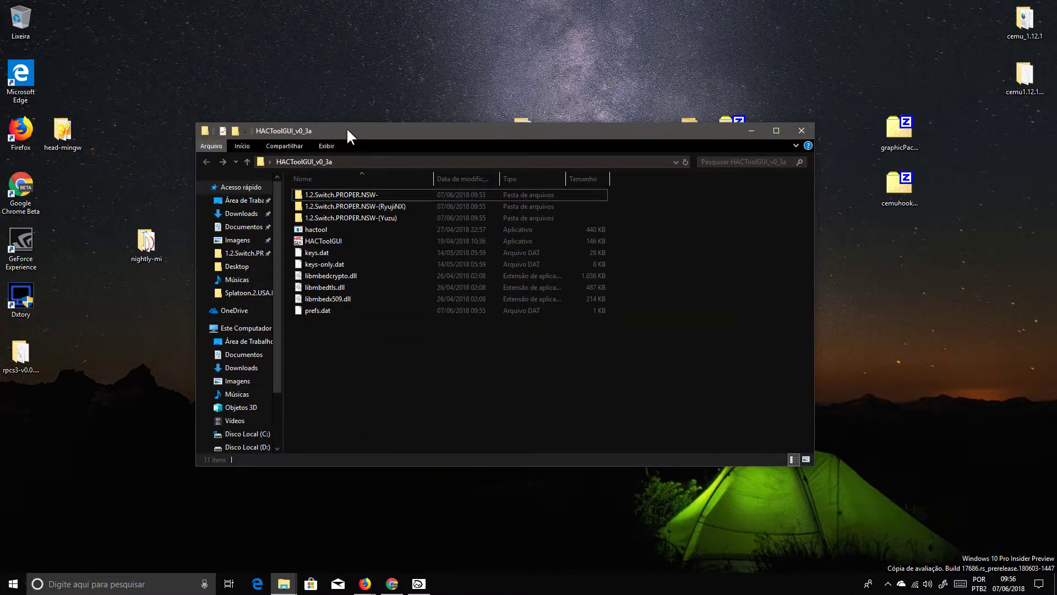
drag(347, 130, 430, 217)
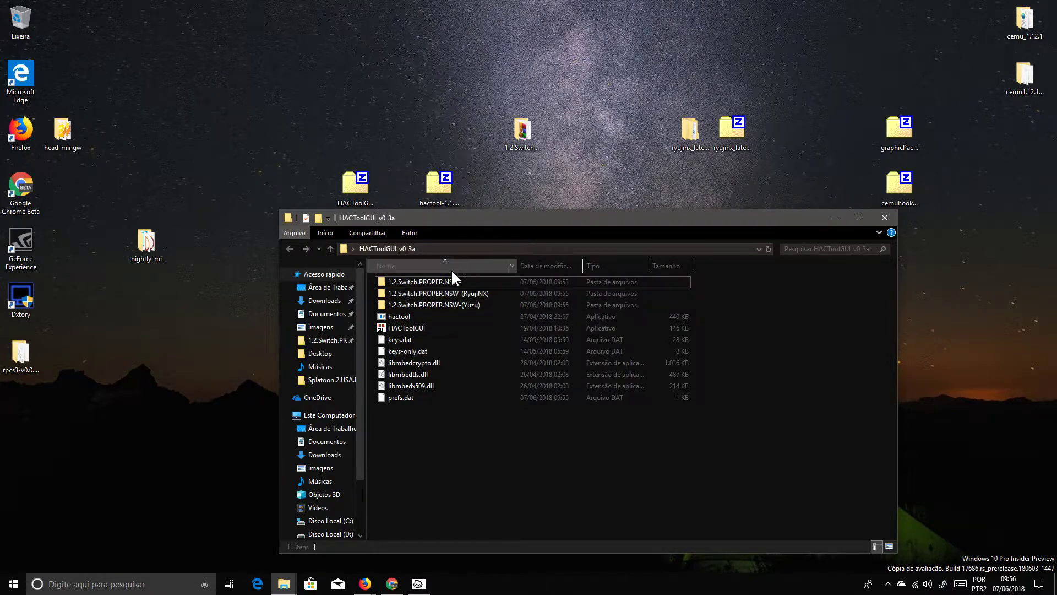
double_click(412, 280)
click(287, 249)
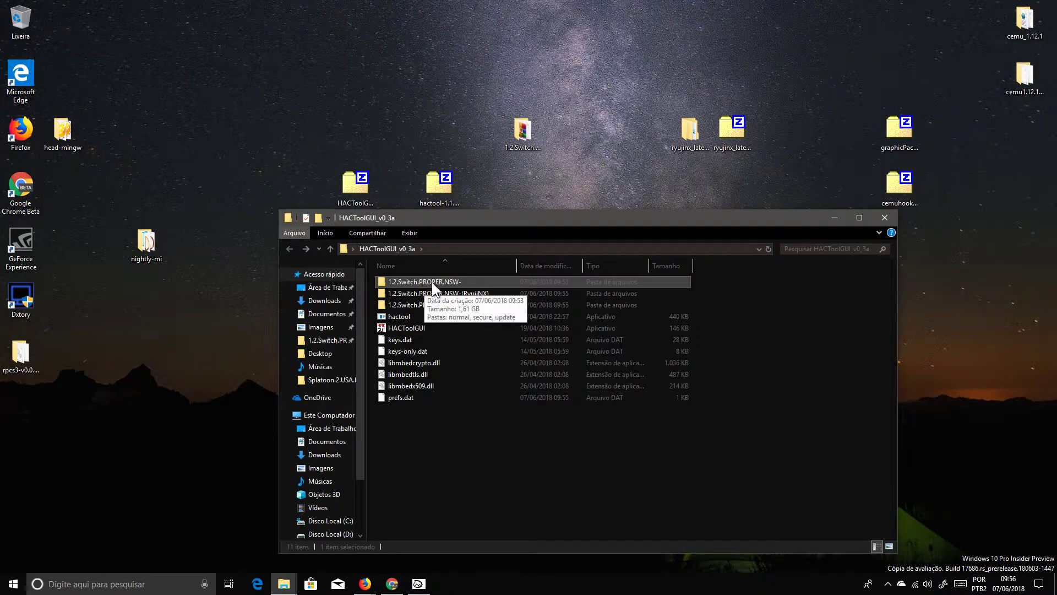
double_click(448, 292)
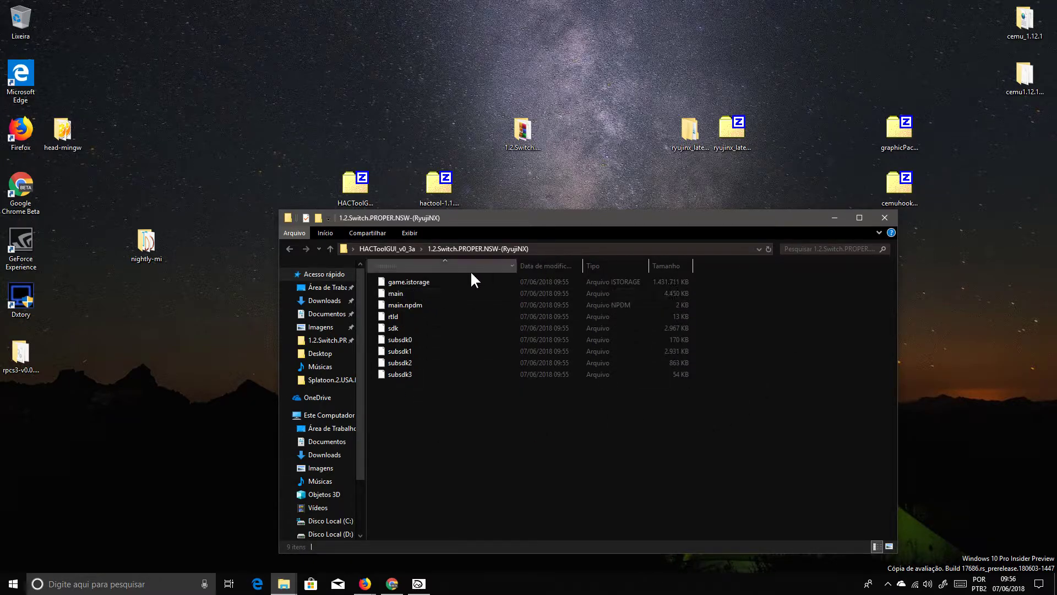
click(289, 249)
click(441, 304)
double_click(441, 304)
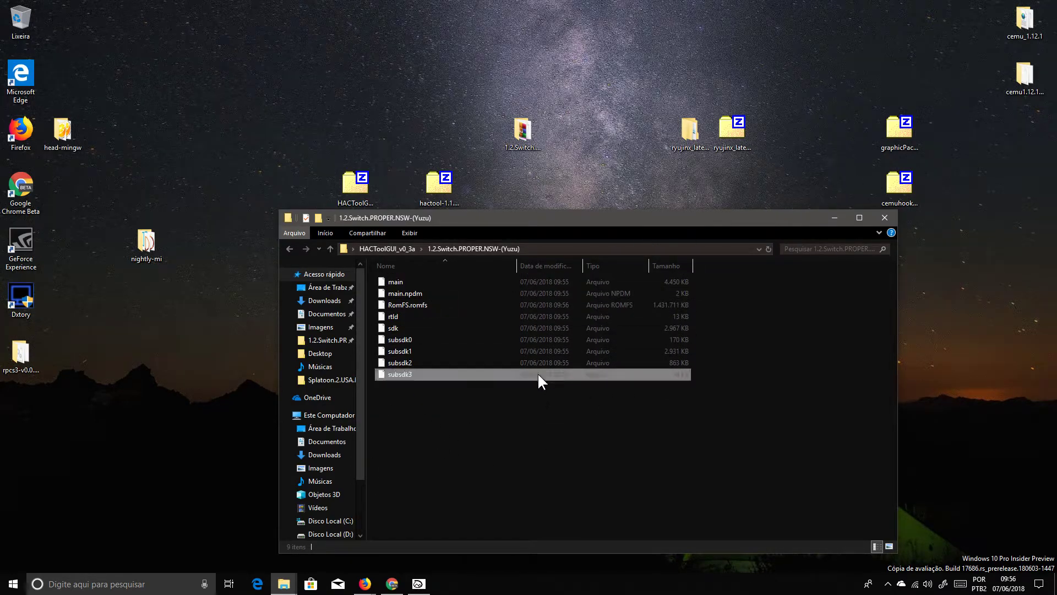
click(290, 249)
Step: Move the HACToolGUI_v0_3a window aside and find the Ryujinx application in the publish folder of ryujinx_latest_unstable(1)
drag(581, 228, 786, 197)
double_click(408, 352)
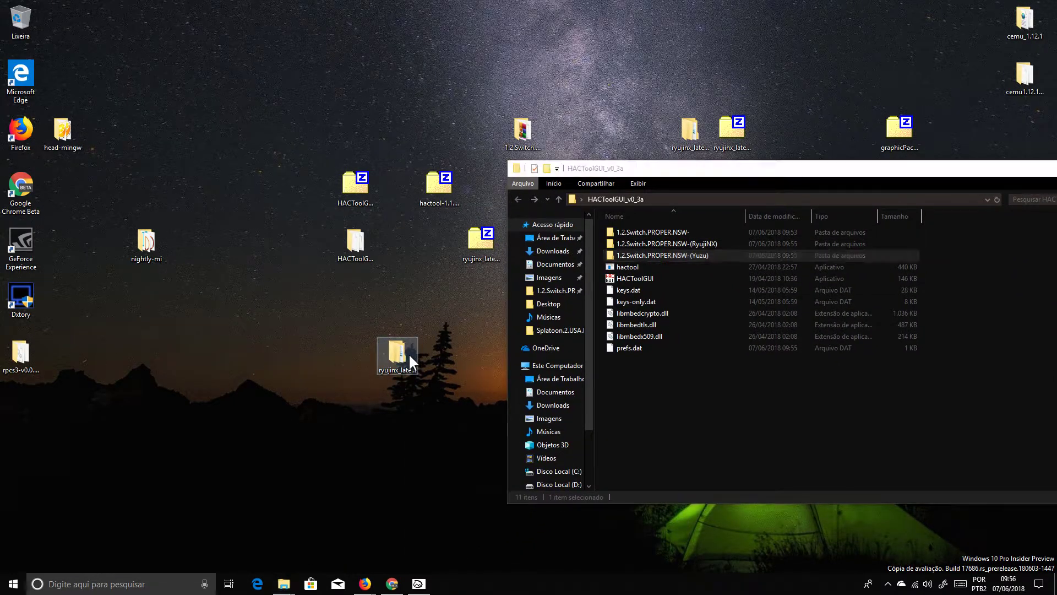
double_click(188, 71)
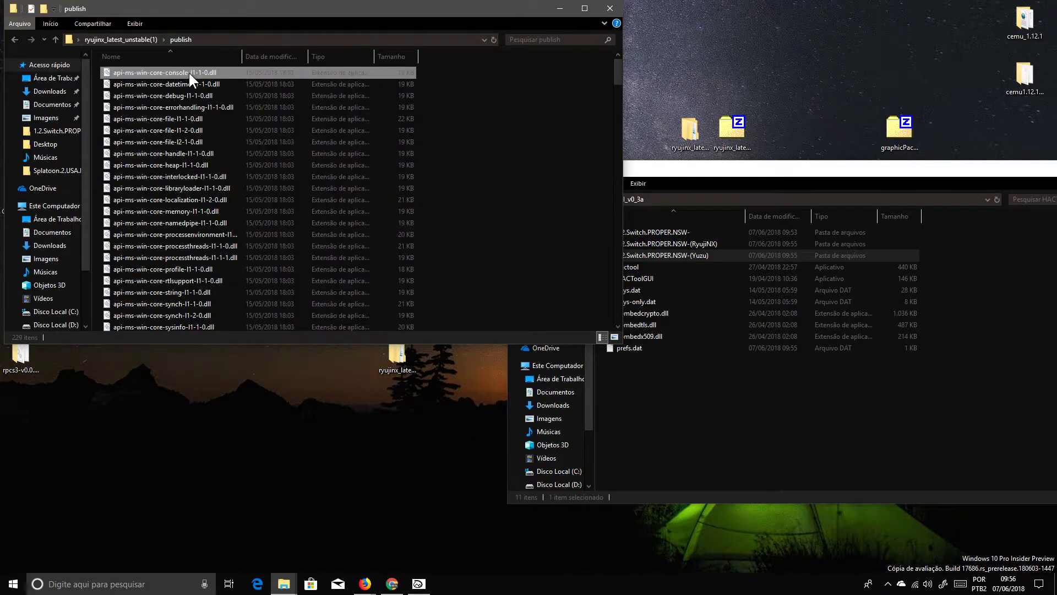
scroll(499, 204, down, 20)
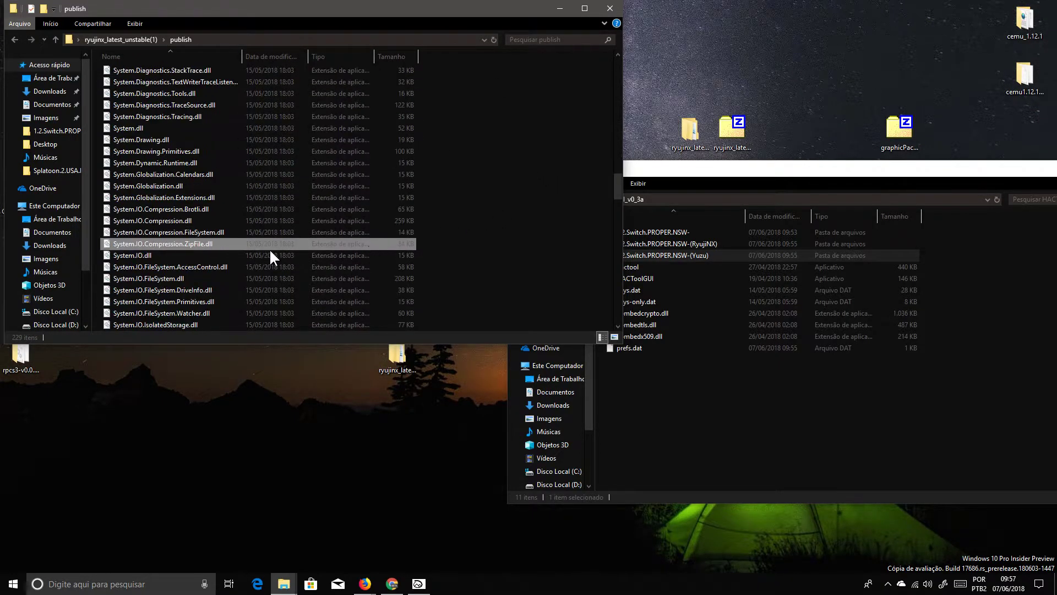
scroll(280, 242, up, 8)
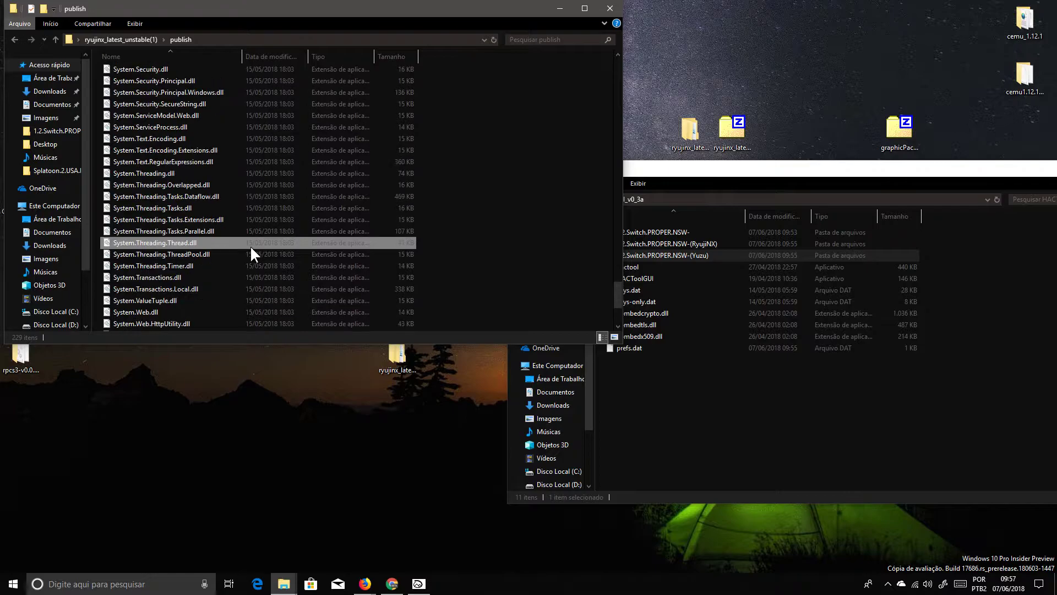
scroll(226, 230, up, 20)
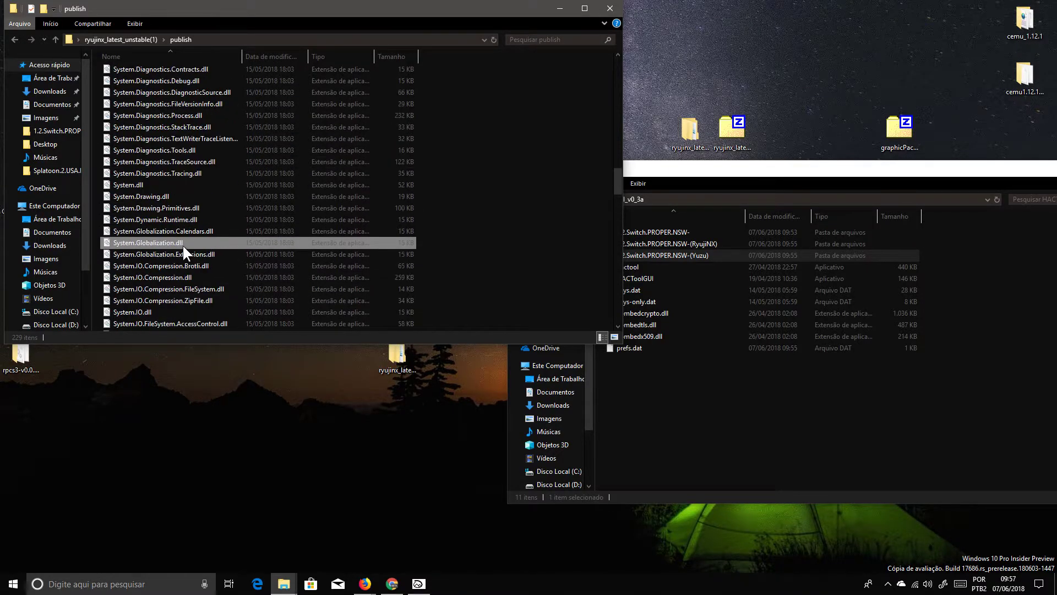
scroll(257, 226, down, 1)
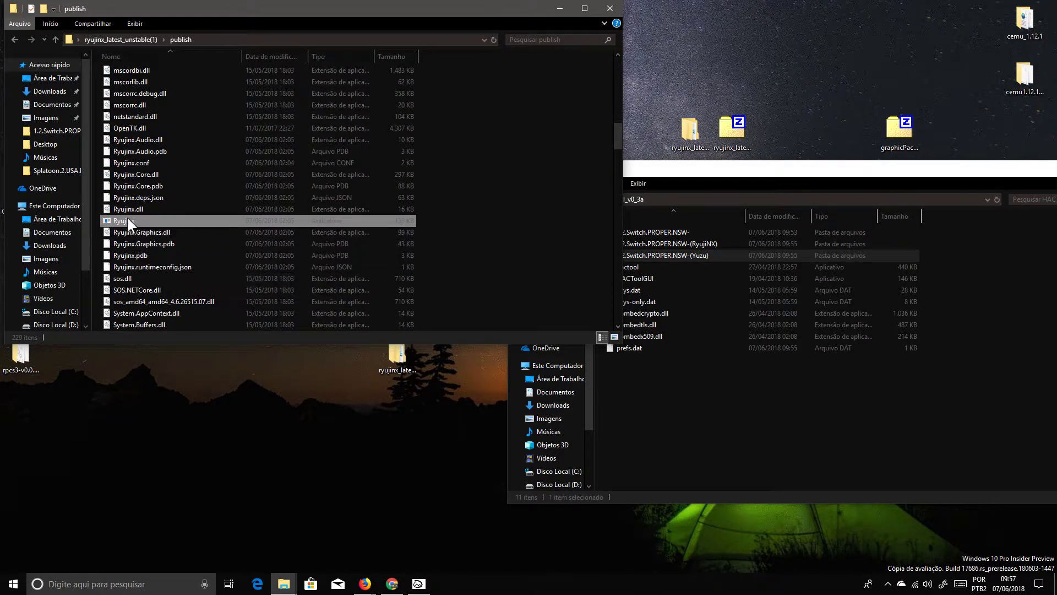
Step: Move the HACToolGUI_v0_3a window clear of the publish window and open the 1.2.Switch.PROPER.NSW-(RyujiNX) folder with the Ryujinx application
click(831, 378)
drag(756, 168, 872, 172)
click(749, 236)
drag(802, 246, 121, 222)
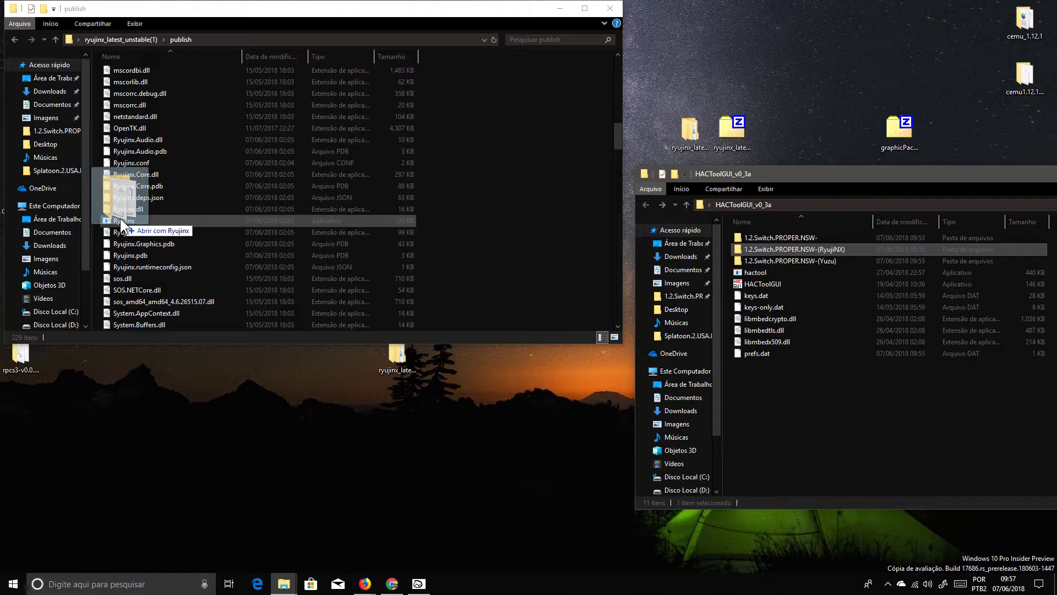
drag(121, 221, 121, 222)
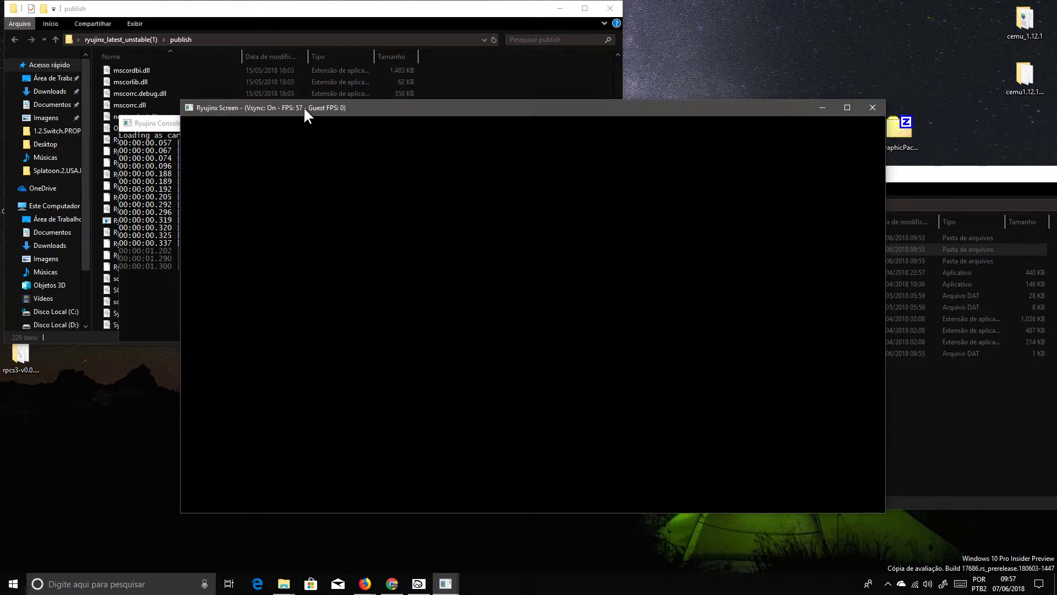
Step: Maximise the Ryujinx Console and place the Ryujinx Screen window over it so the log stays readable beside the game
drag(304, 113, 467, 126)
click(187, 212)
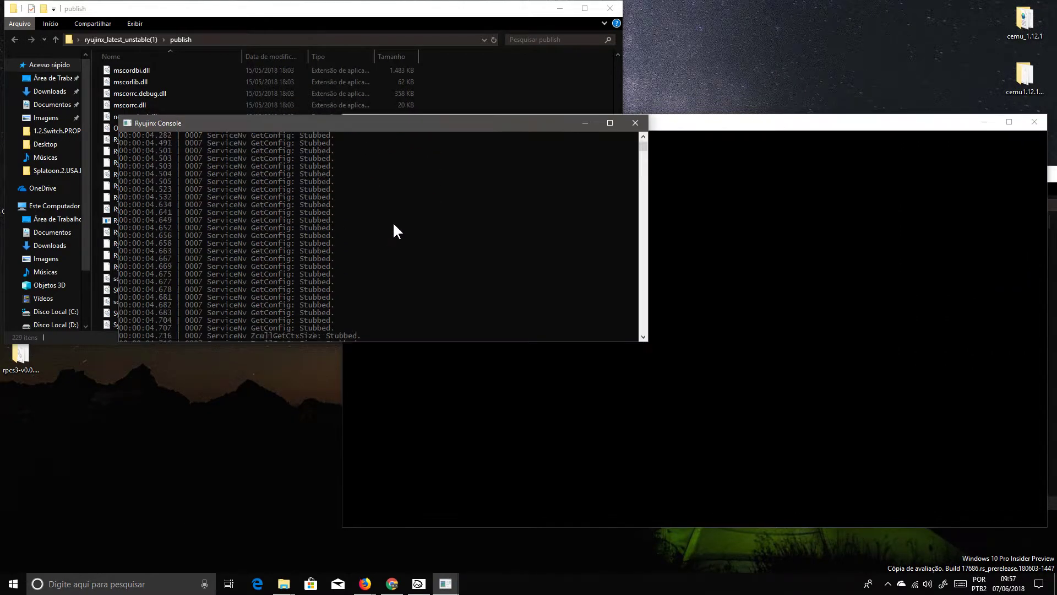
click(609, 123)
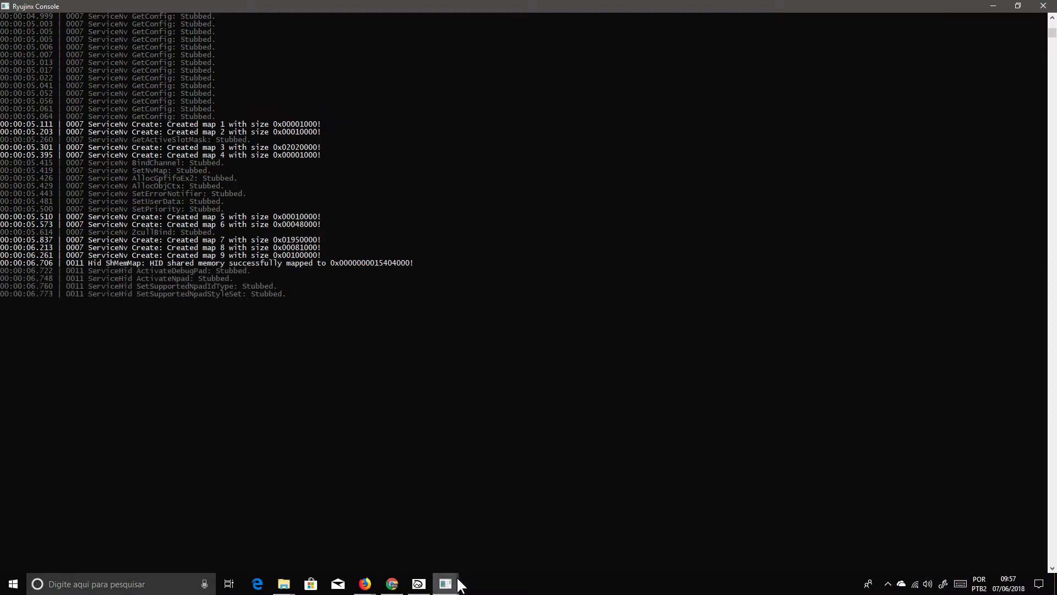
mouse_move(459, 581)
click(509, 523)
drag(738, 129, 746, 97)
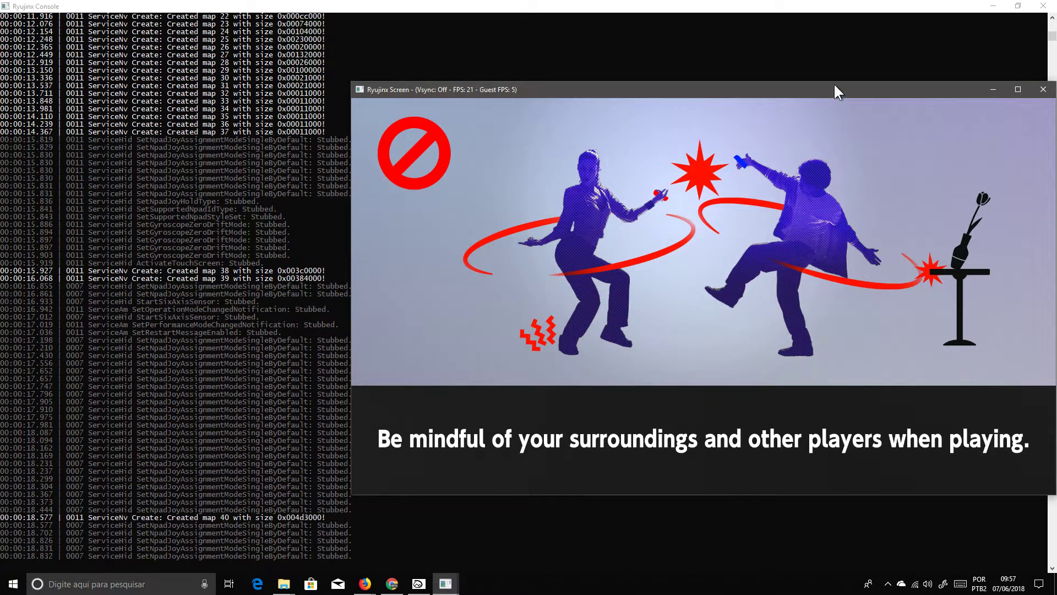
mouse_move(770, 88)
mouse_down()
mouse_move(749, 95)
mouse_move(773, 86)
mouse_move(758, 84)
mouse_up()
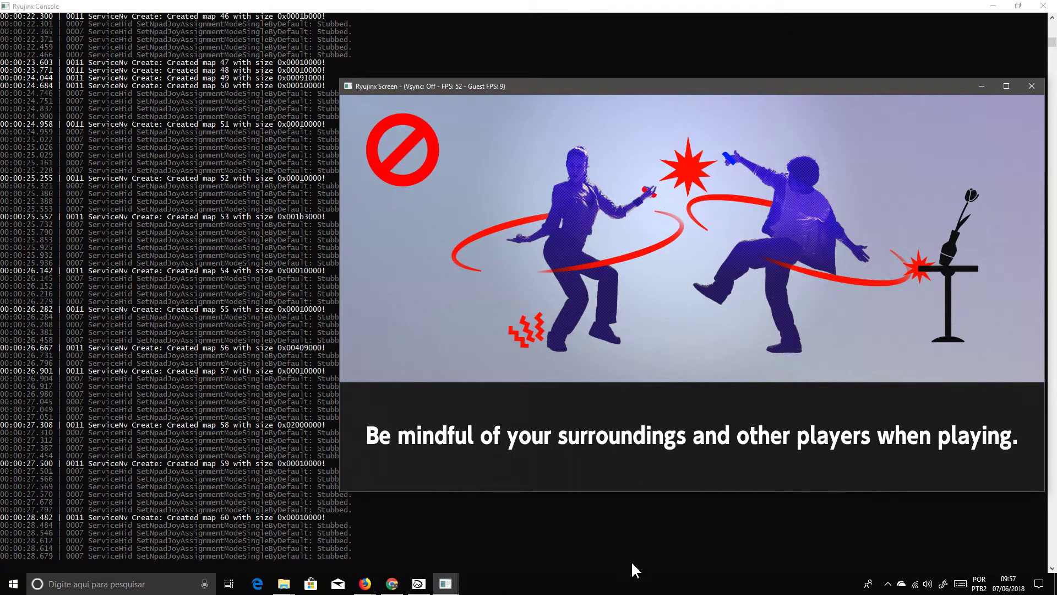
Step: Switch to Firefox and look through the game archives in the Switch folder on Google Drive
click(365, 584)
click(341, 559)
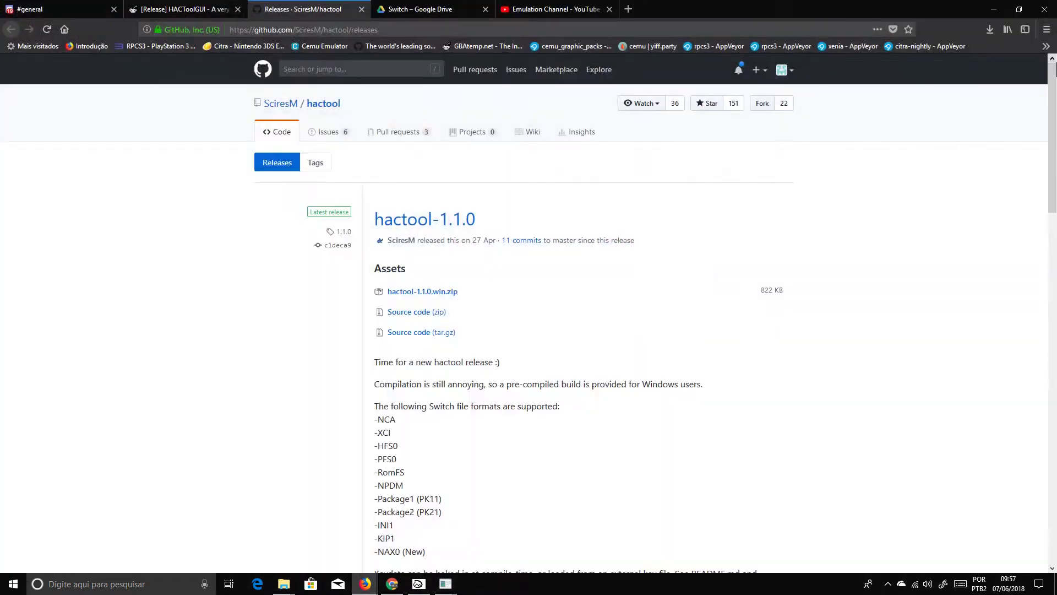
click(429, 9)
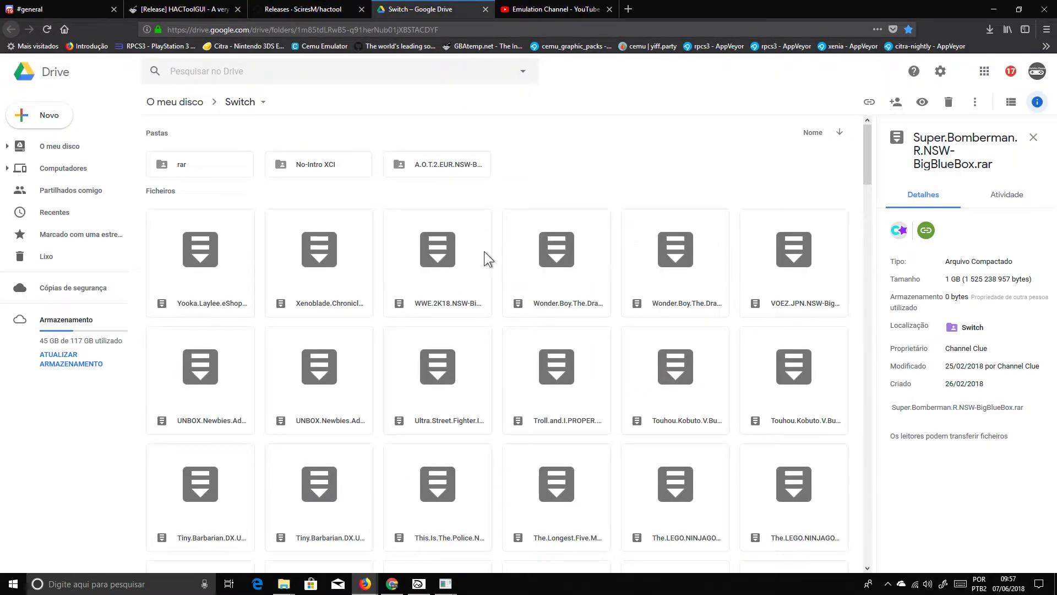
scroll(634, 196, down, 5)
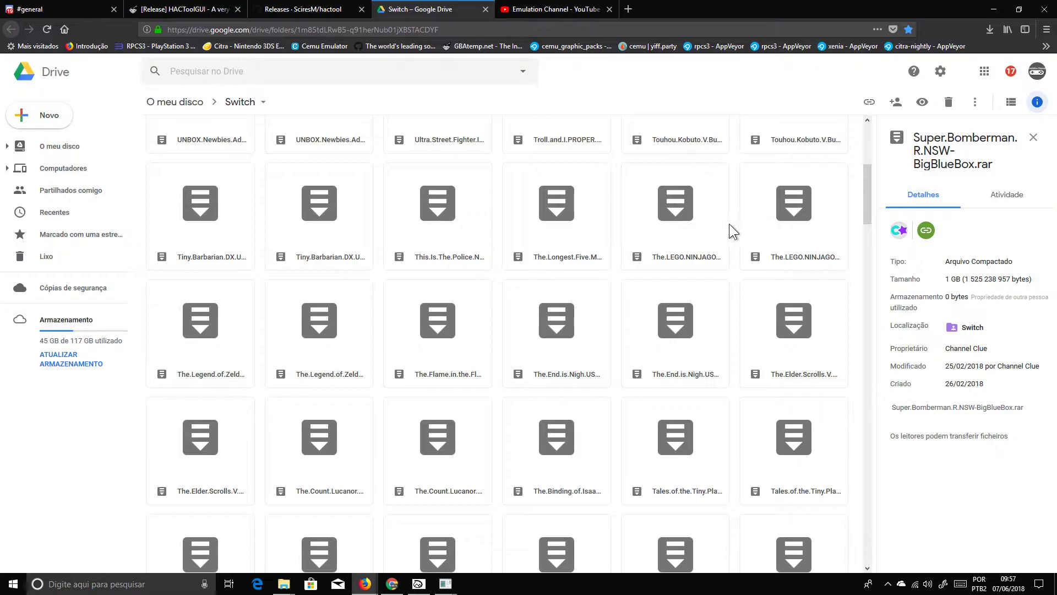
scroll(628, 328, down, 6)
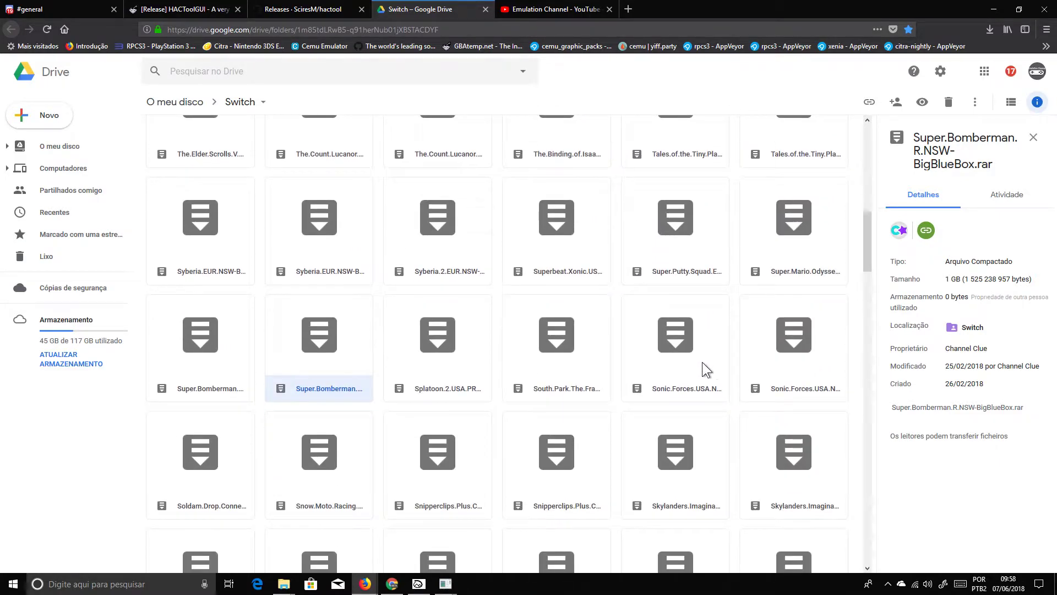
scroll(641, 334, down, 10)
scroll(636, 336, down, 20)
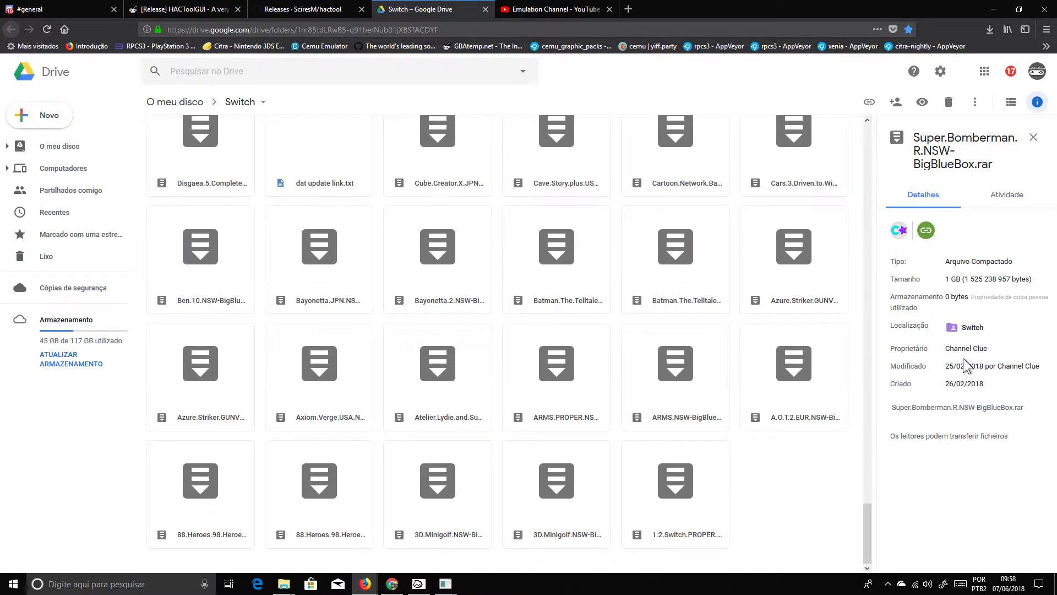
scroll(655, 481, up, 20)
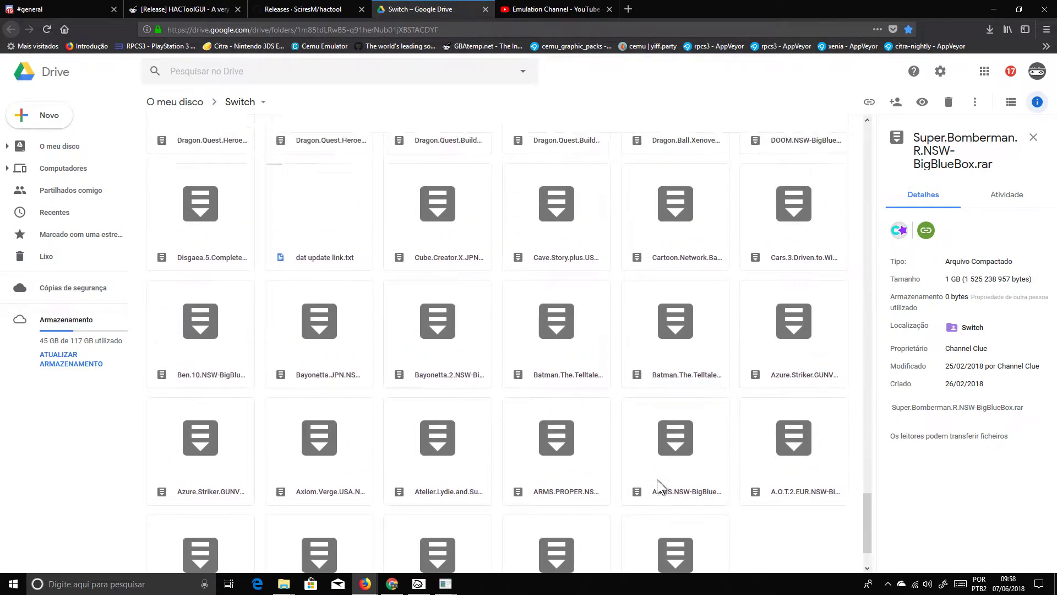
scroll(671, 440, up, 5)
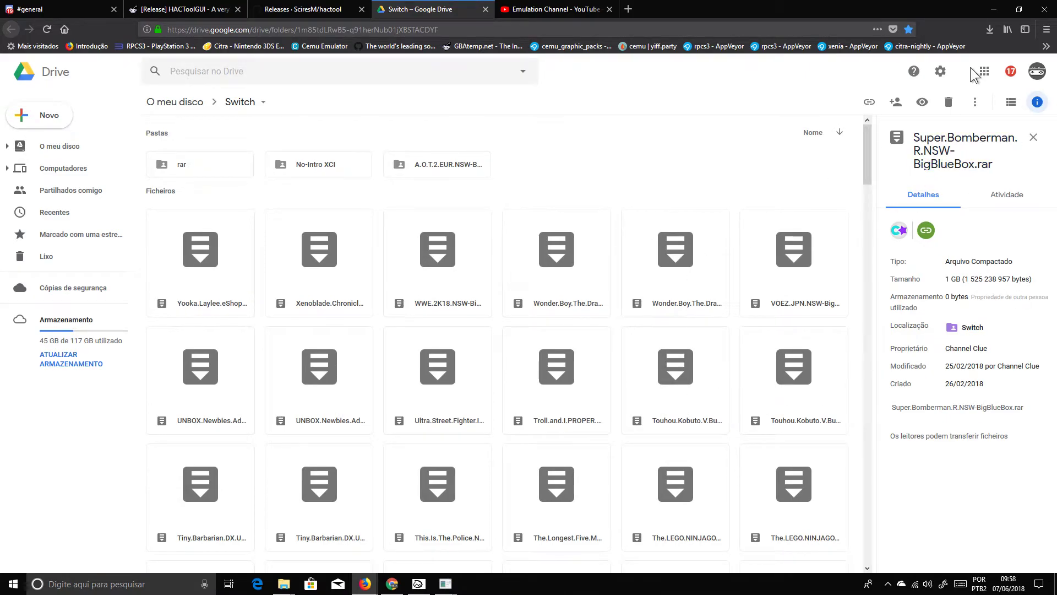
Step: Minimise Firefox to return to the running game, and reposition the Ryujinx Screen window over the console
click(991, 10)
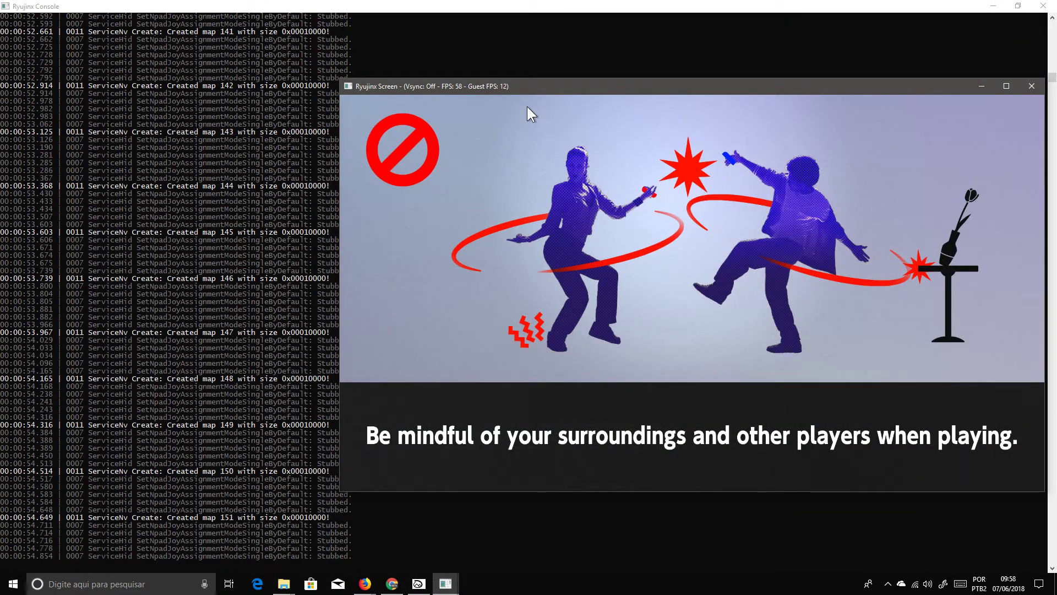
drag(520, 87, 528, 77)
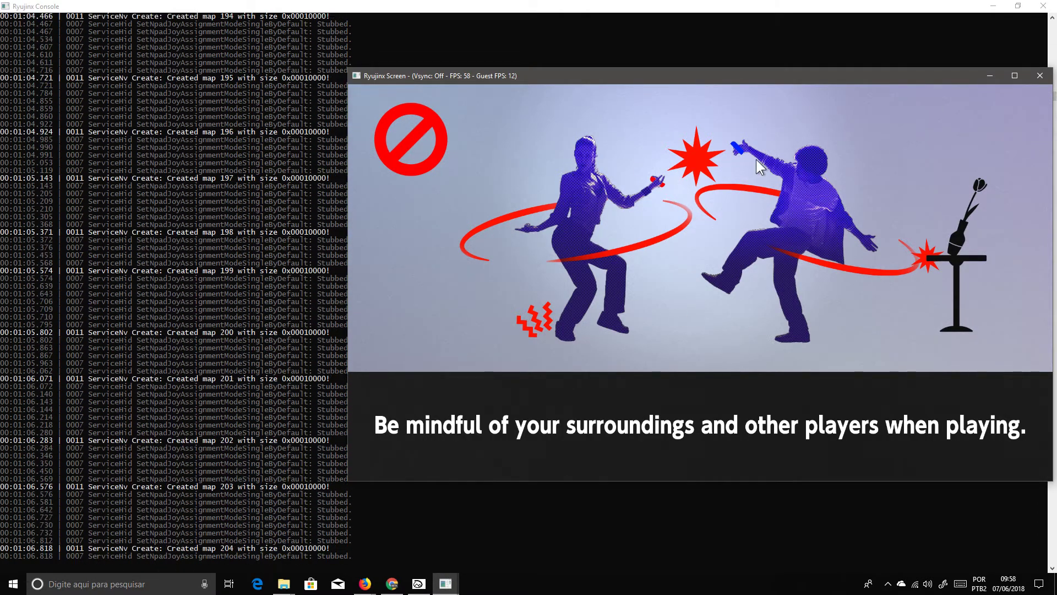
drag(830, 80, 824, 76)
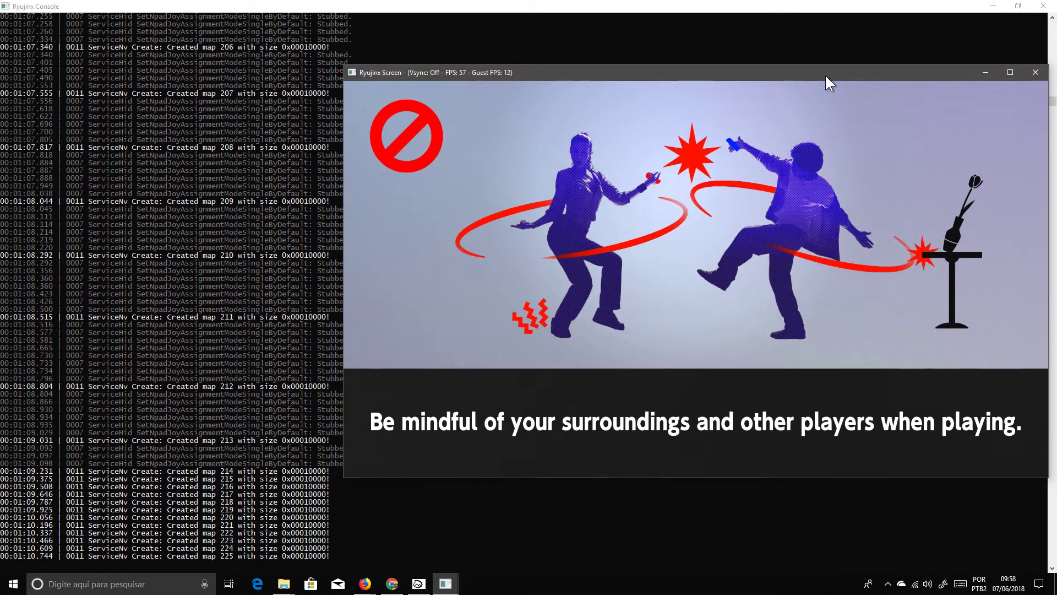